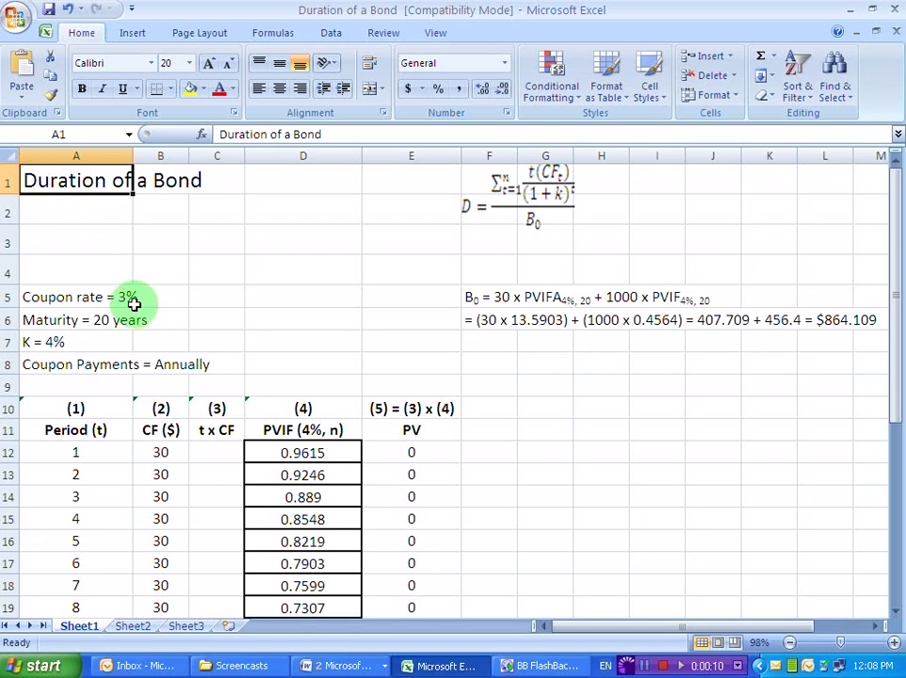
Step: Review the bond inputs: 3% coupon, 20-year maturity, annual payments, K = 4%, and price calculation
{"action": "left_click", "coordinate": [130, 298]}
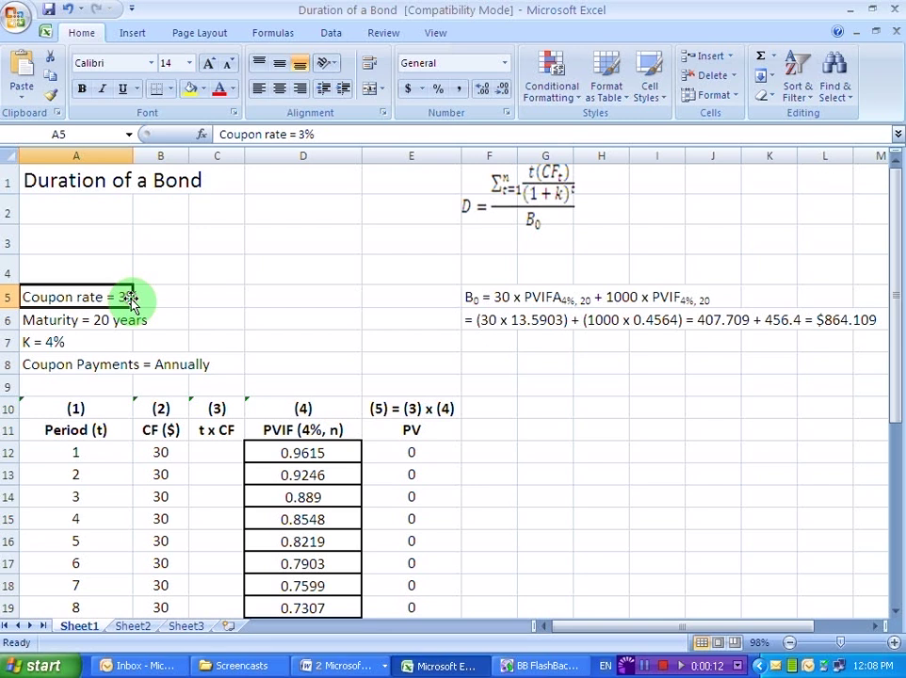
{"action": "left_click", "coordinate": [134, 322]}
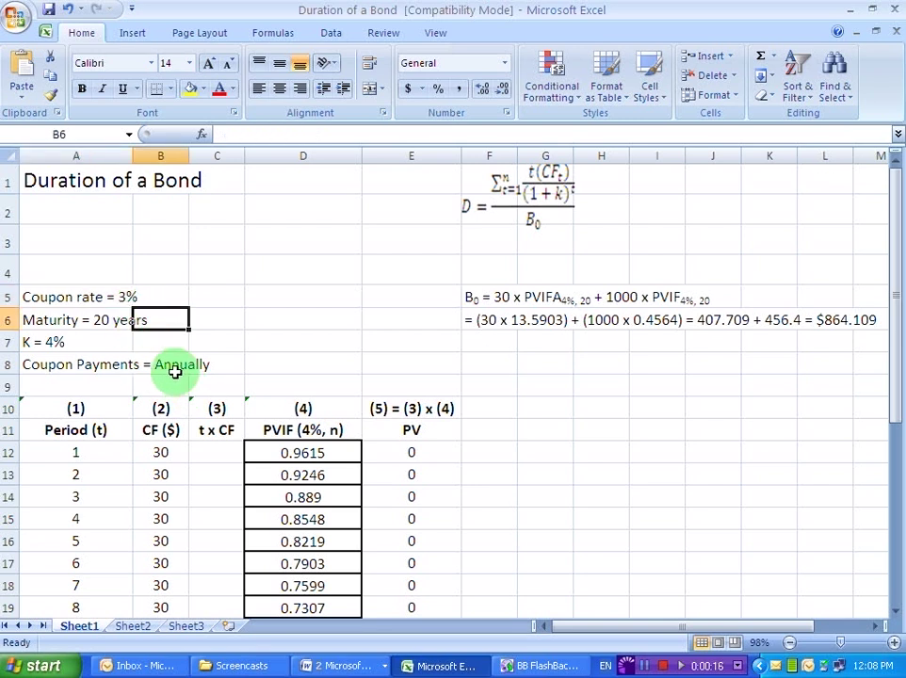
{"action": "left_click", "coordinate": [174, 369]}
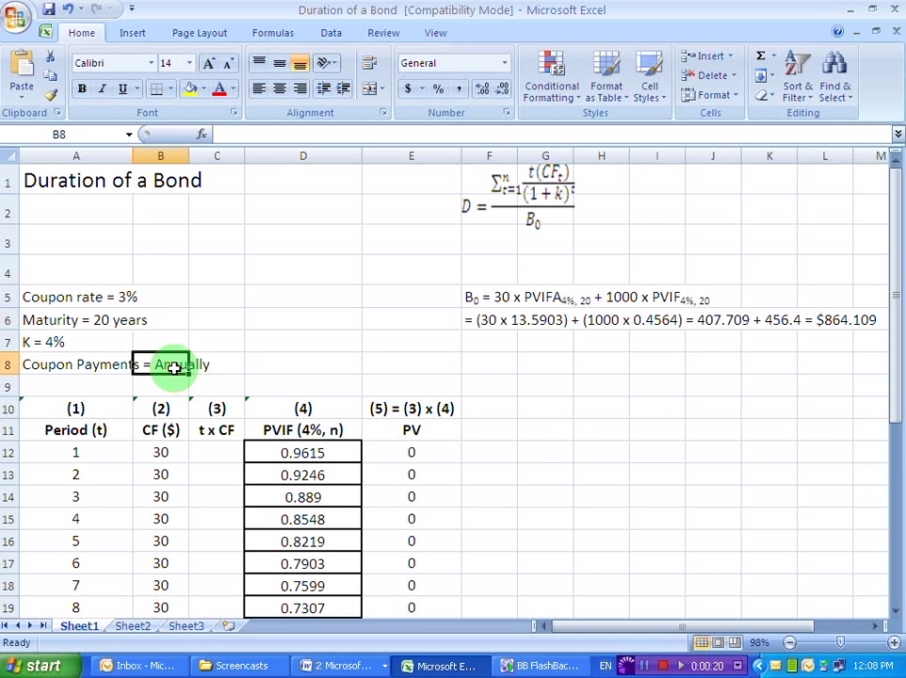
{"action": "left_click", "coordinate": [92, 344]}
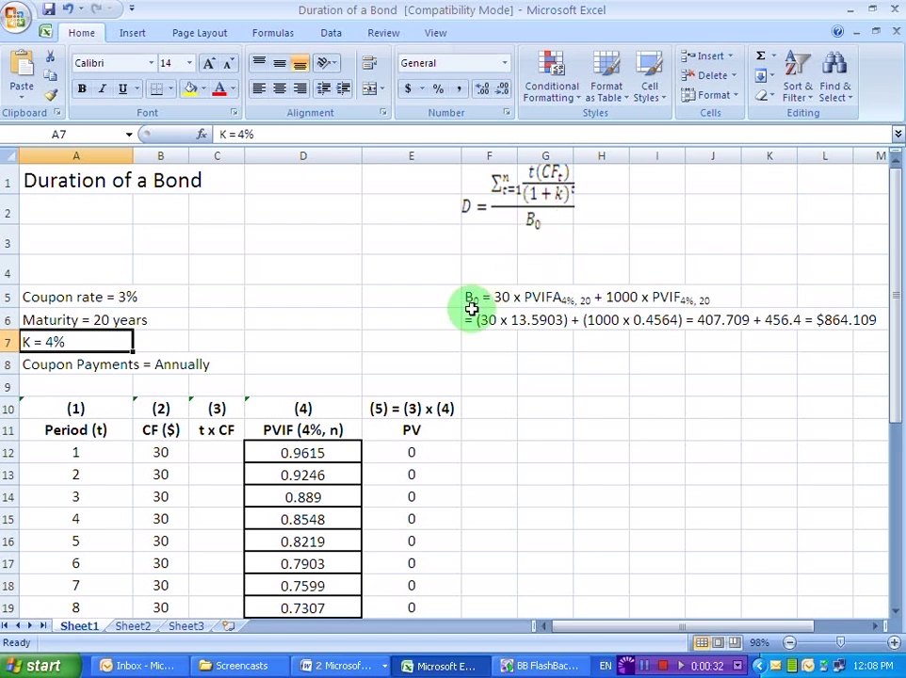
{"action": "left_click_drag", "start_coordinate": [469, 299], "coordinate": [867, 325]}
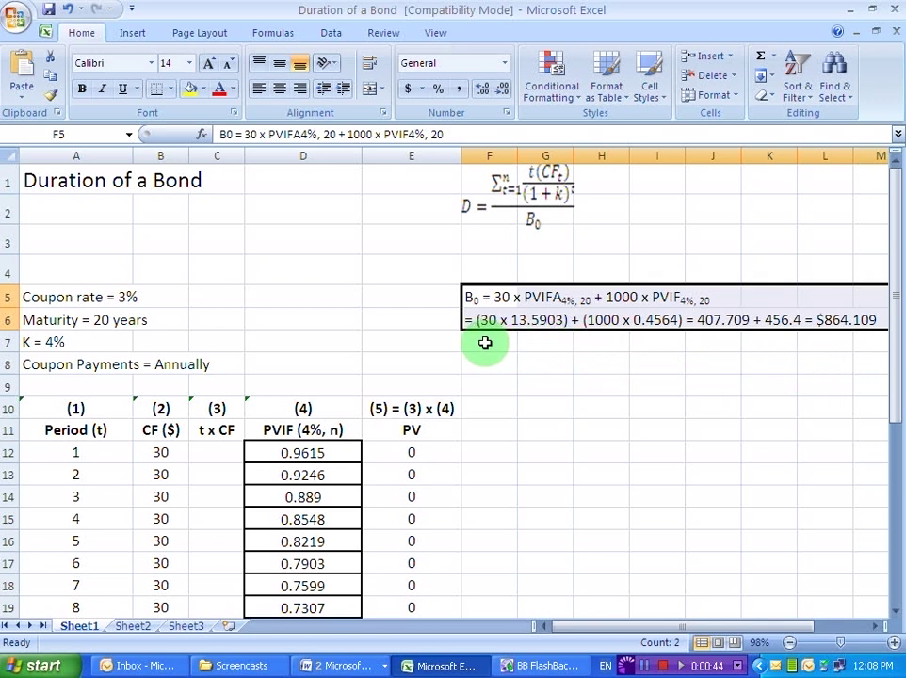
{"action": "left_click", "coordinate": [123, 300]}
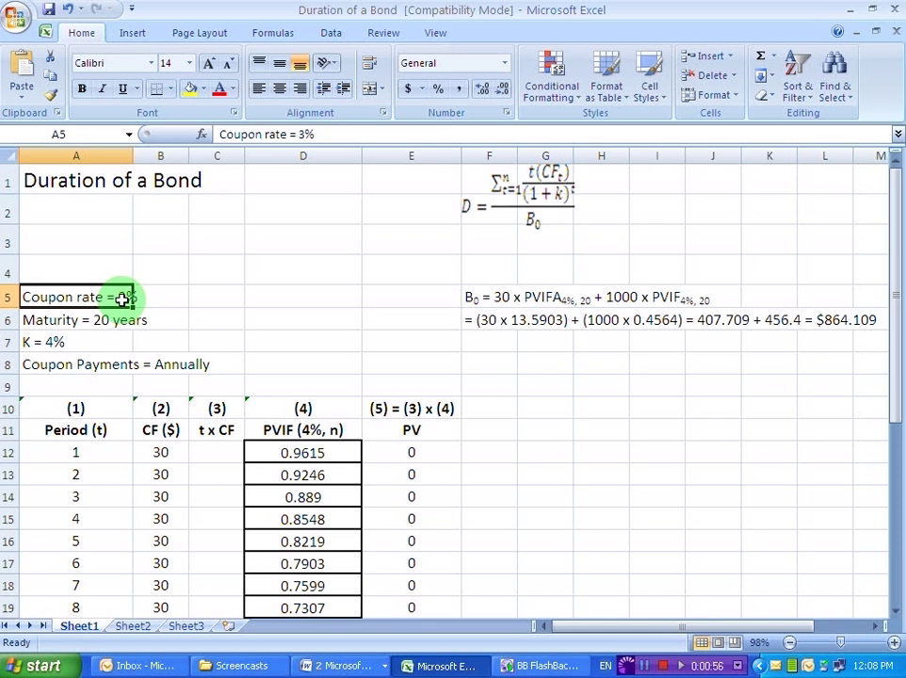
{"action": "left_click", "coordinate": [503, 298]}
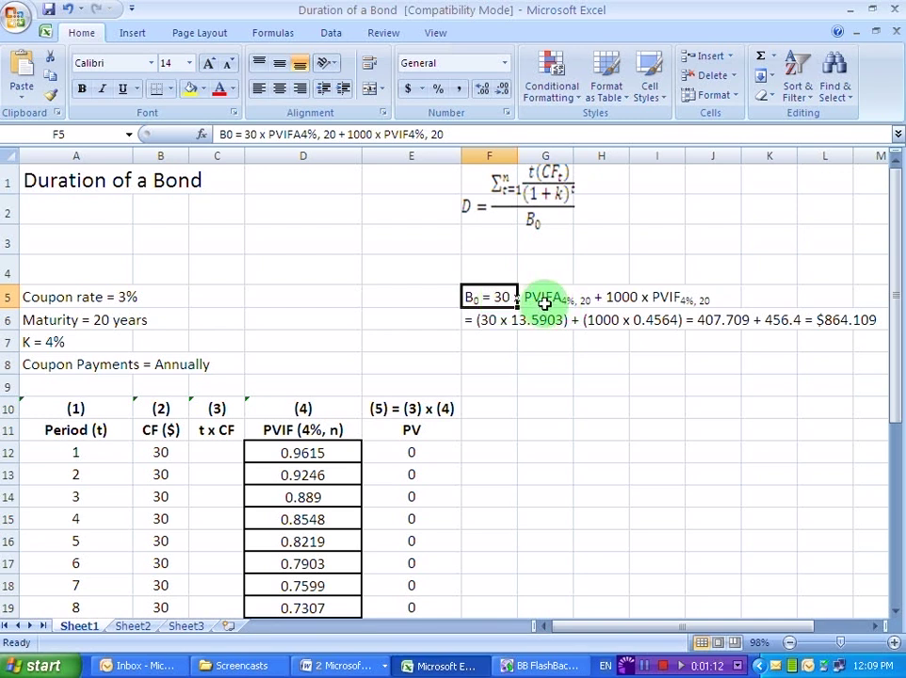
{"action": "left_click", "coordinate": [545, 306]}
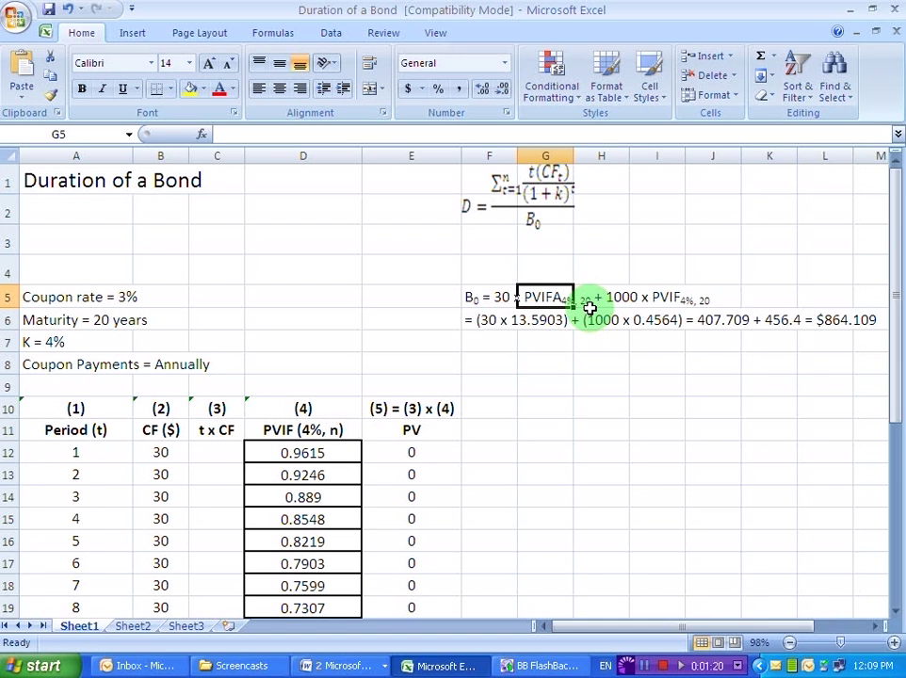
{"action": "left_click", "coordinate": [67, 346]}
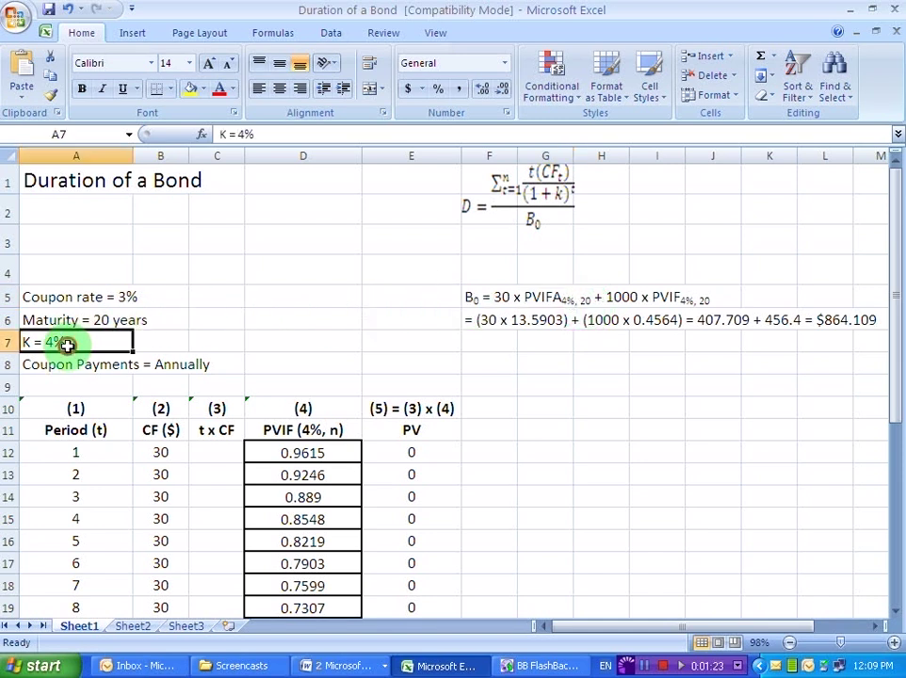
{"action": "left_click", "coordinate": [129, 298]}
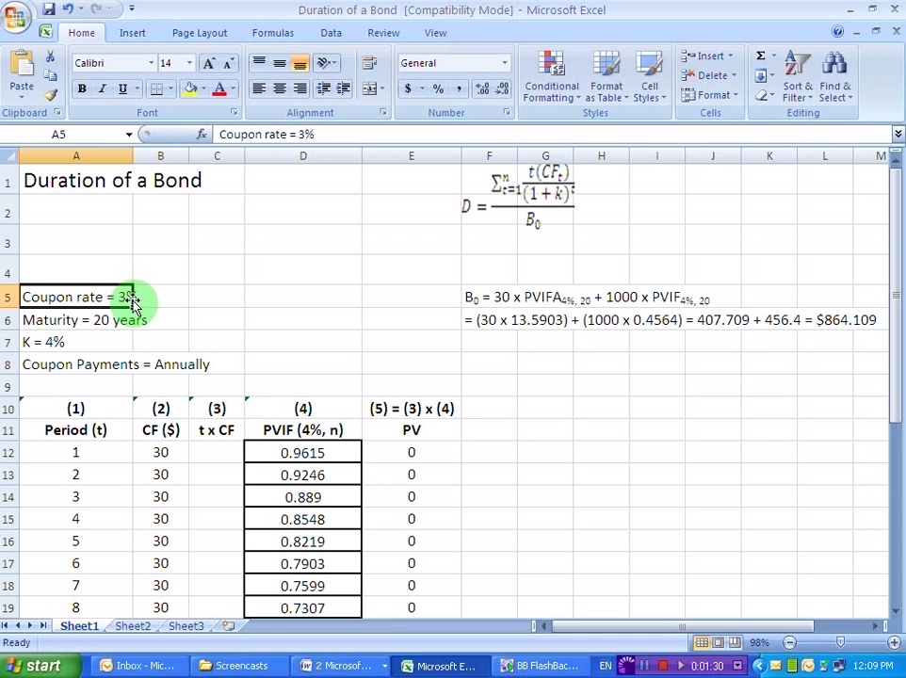
Step: Highlight the 30 × PVIFA and 1000 × PVIF parts of the $864.109 bond price
{"action": "left_click", "coordinate": [502, 298]}
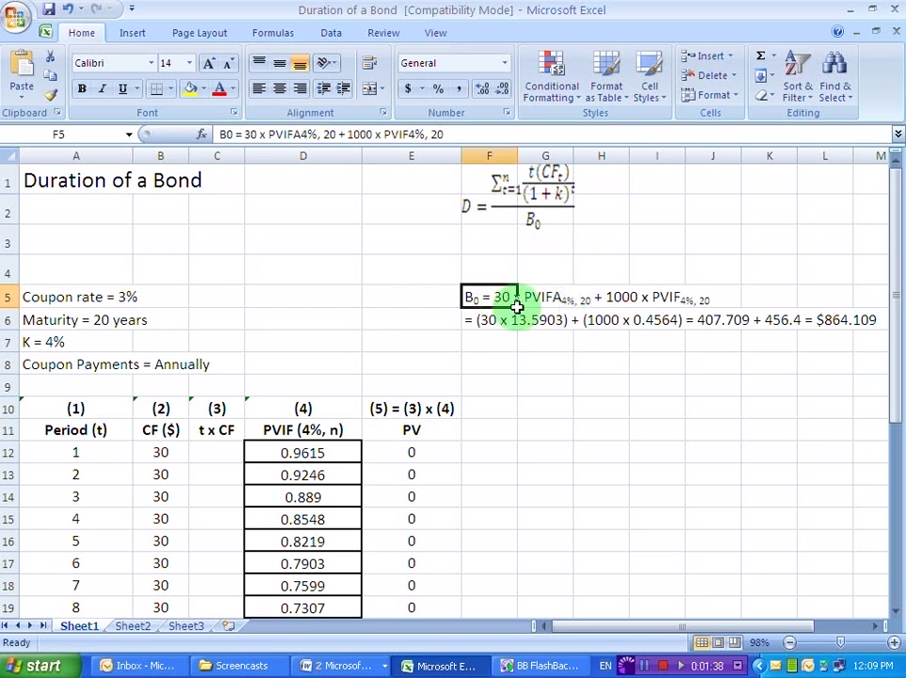
{"action": "left_click_drag", "start_coordinate": [495, 299], "coordinate": [540, 299]}
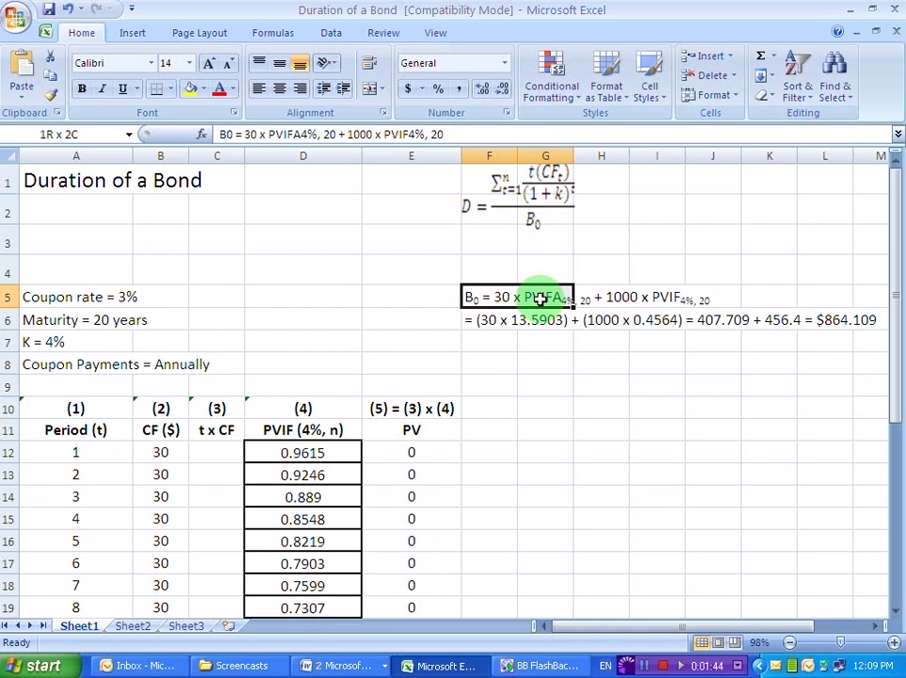
{"action": "left_click_drag", "start_coordinate": [540, 300], "coordinate": [540, 299]}
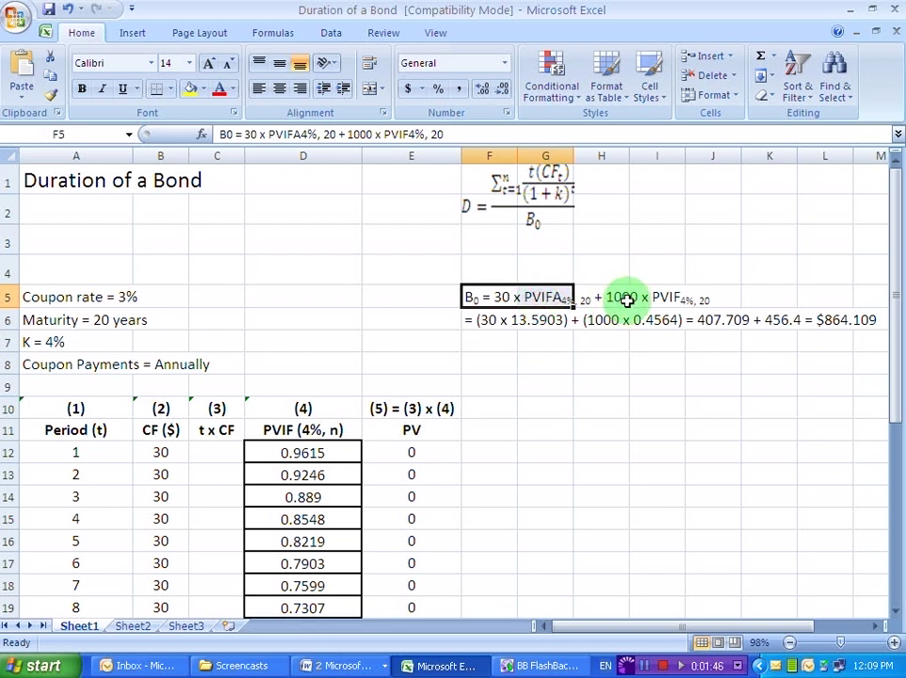
{"action": "left_click_drag", "start_coordinate": [619, 300], "coordinate": [696, 299]}
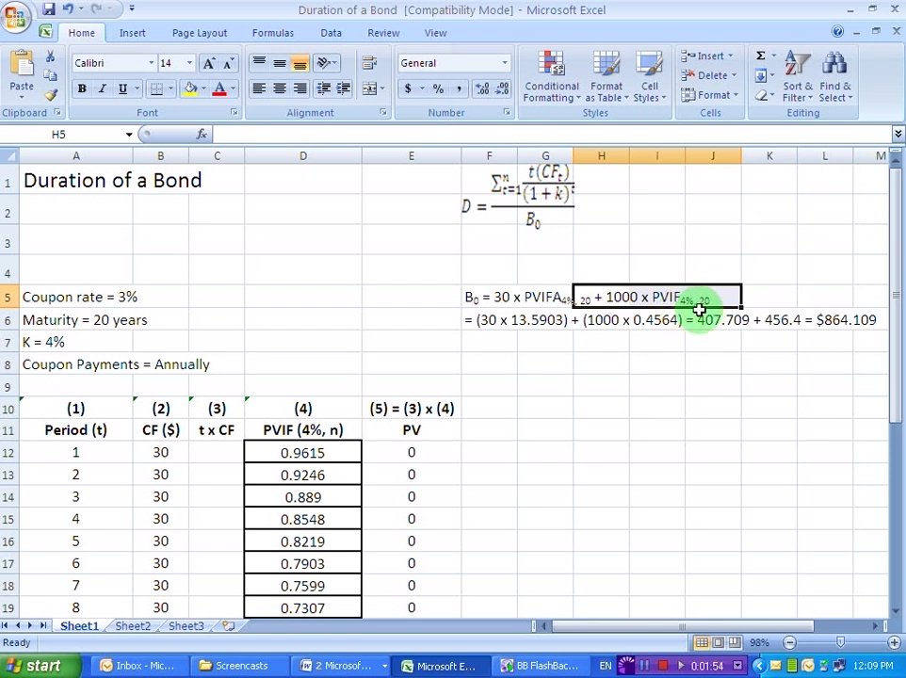
{"action": "left_click", "coordinate": [713, 303]}
{"action": "left_click_drag", "start_coordinate": [476, 322], "coordinate": [869, 322]}
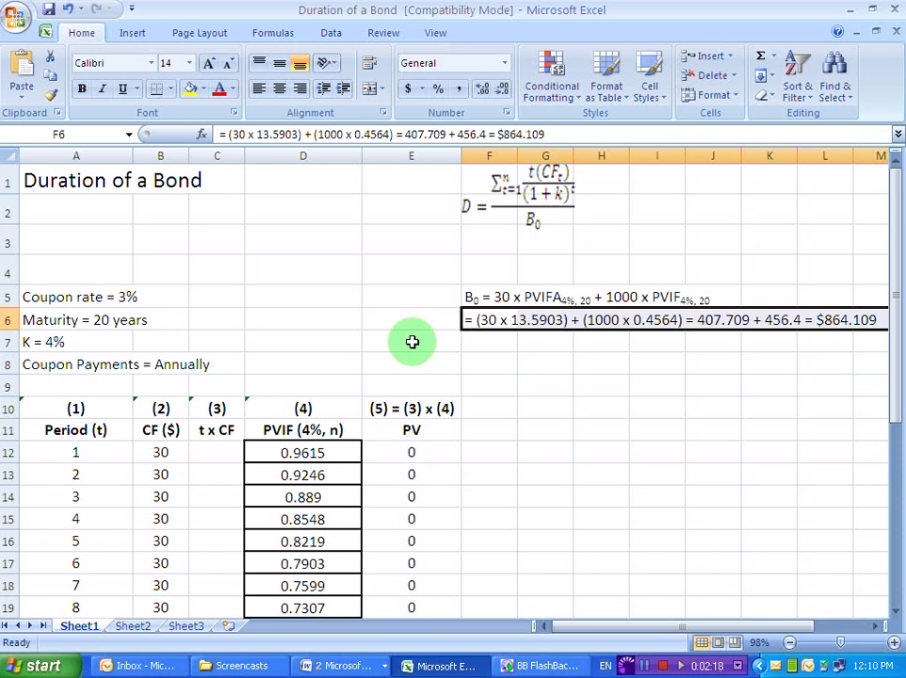
Step: Review the Period column (1 to 20), the CF column (30 to 1030) and the t x CF heading
{"action": "left_click", "coordinate": [102, 321]}
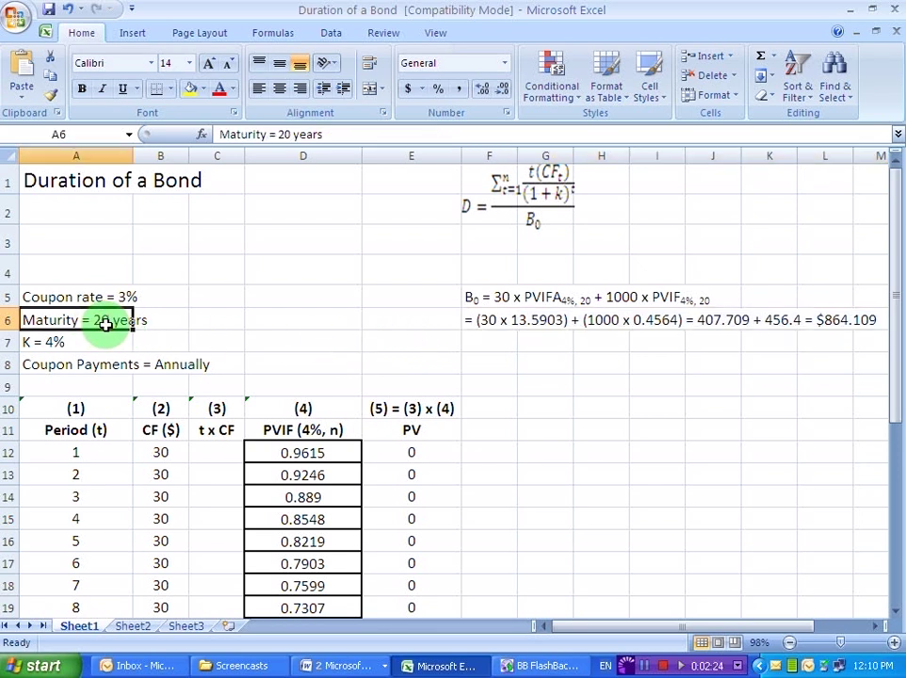
{"action": "left_click", "coordinate": [81, 430]}
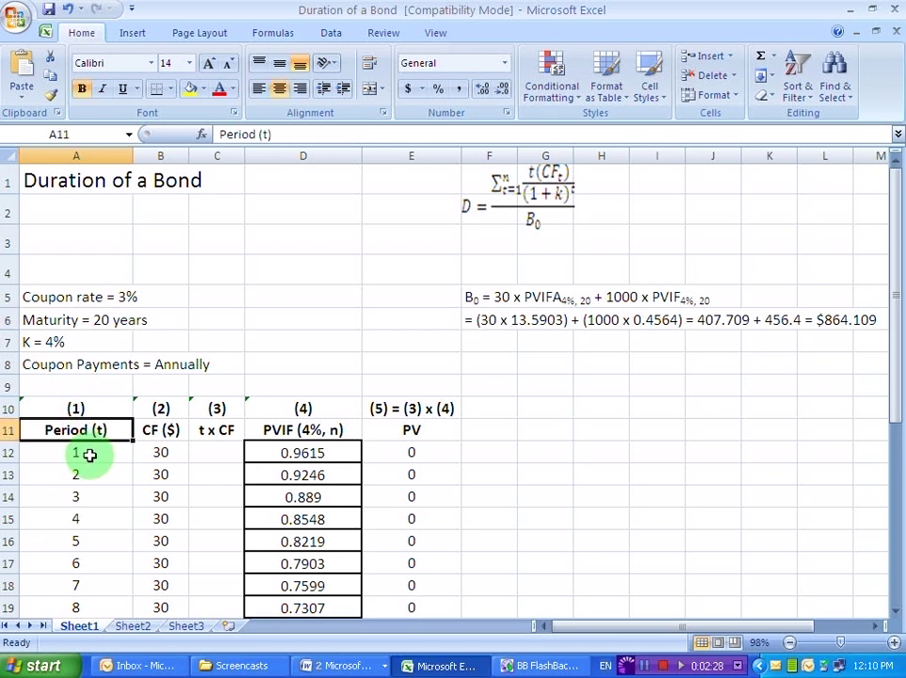
{"action": "left_click", "coordinate": [84, 456]}
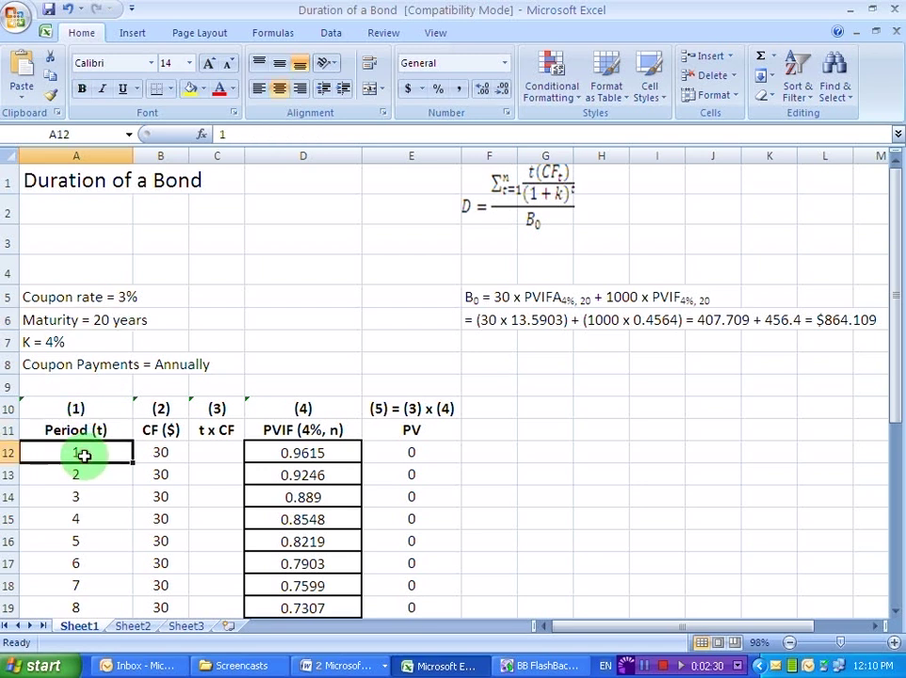
{"action": "scroll", "coordinate": [84, 456], "scroll_direction": "down", "scroll_amount": 4}
{"action": "left_click", "coordinate": [77, 568]}
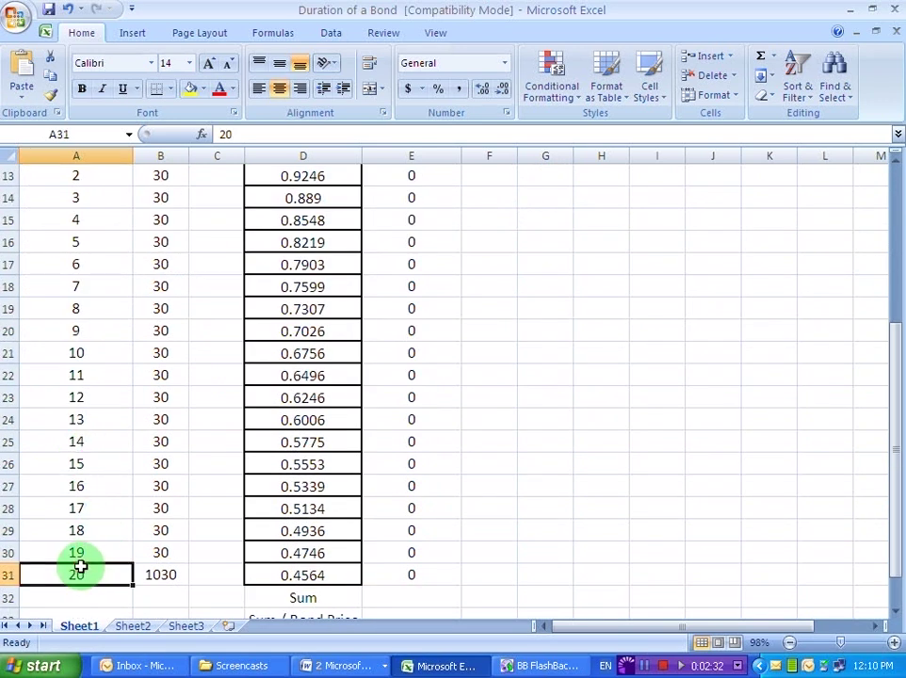
{"action": "scroll", "coordinate": [101, 525], "scroll_direction": "up", "scroll_amount": 4}
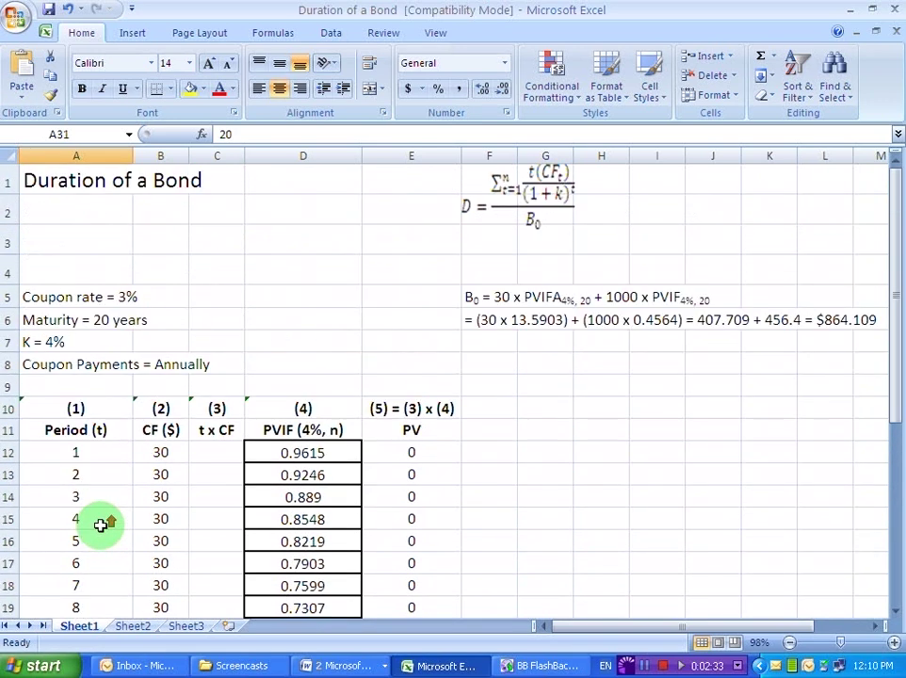
{"action": "left_click", "coordinate": [146, 434]}
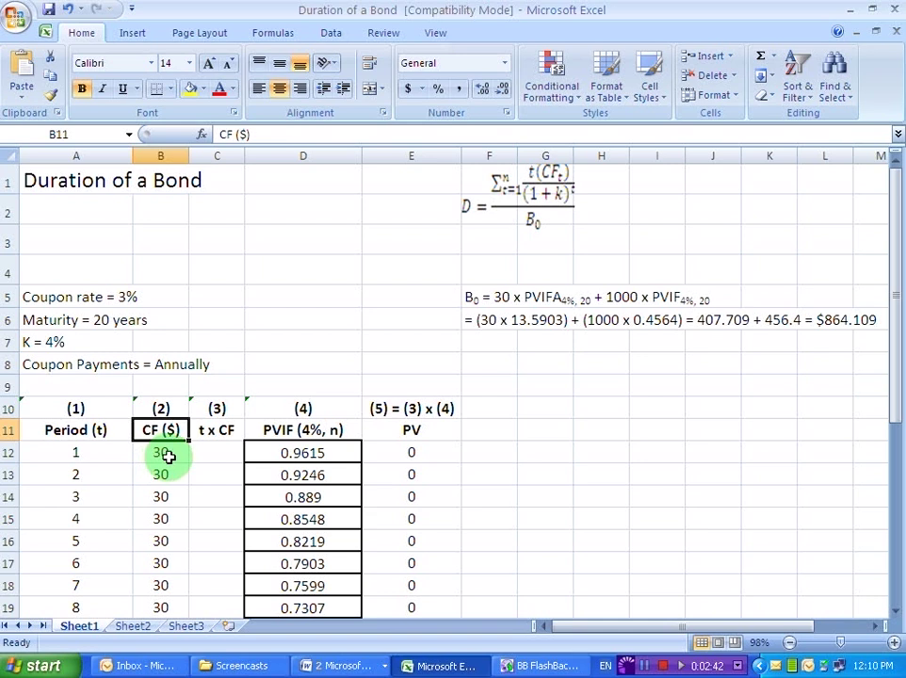
{"action": "left_click", "coordinate": [167, 456]}
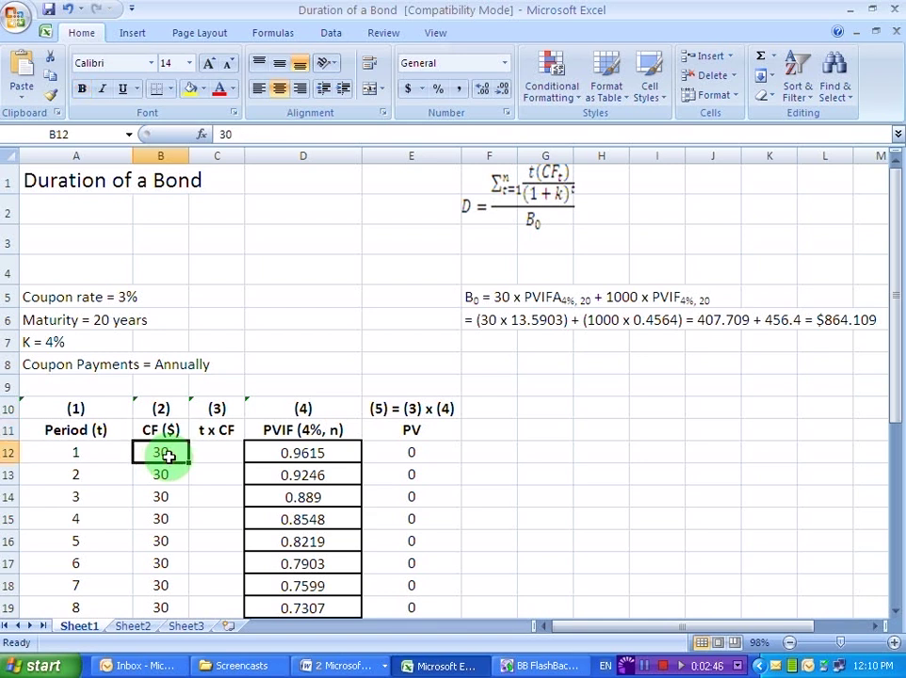
{"action": "scroll", "coordinate": [167, 456], "scroll_direction": "down", "scroll_amount": 3}
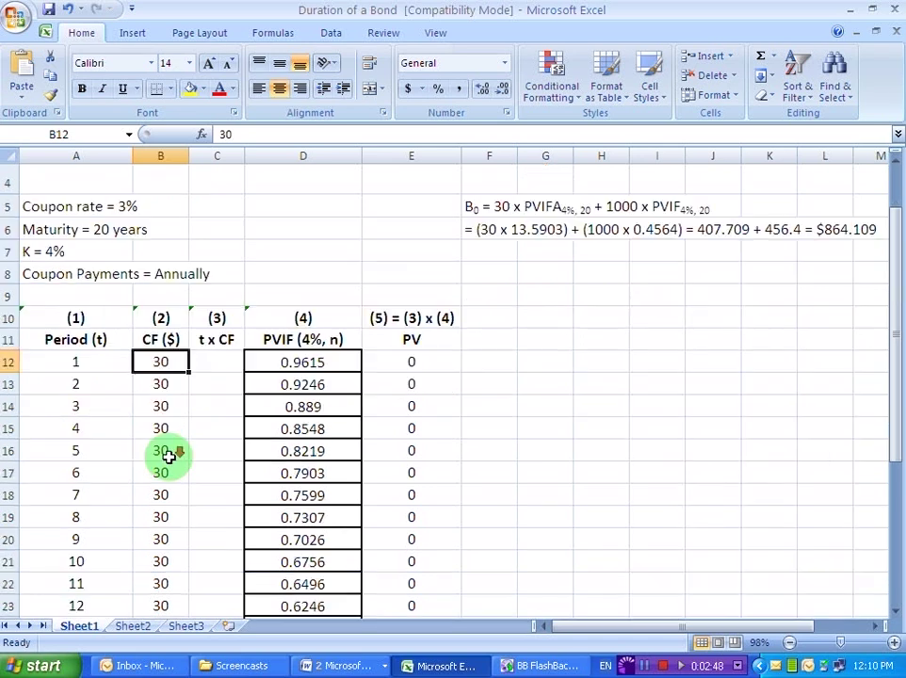
{"action": "scroll", "coordinate": [167, 456], "scroll_direction": "down", "scroll_amount": 2}
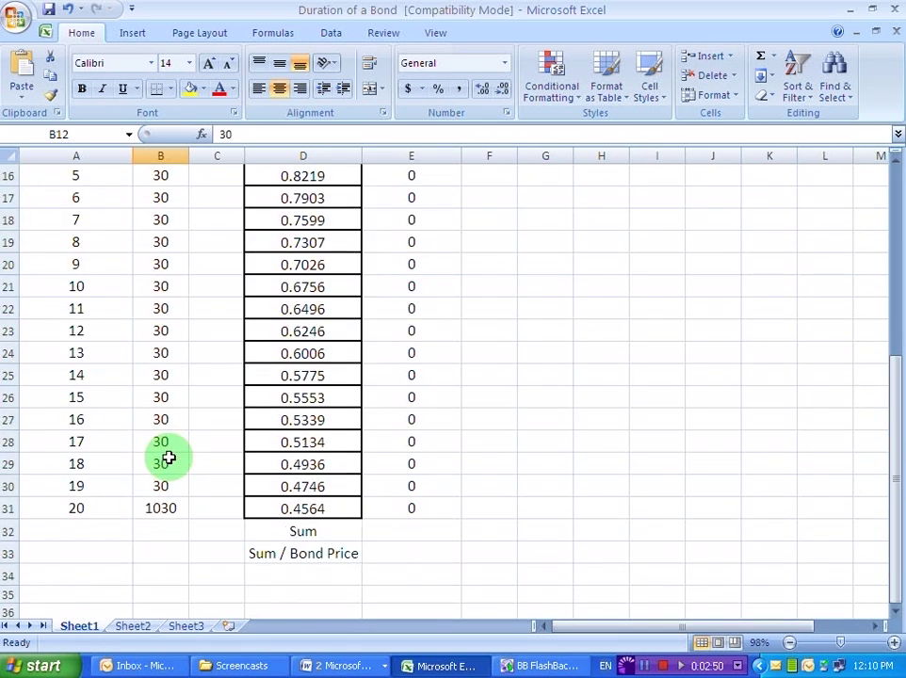
{"action": "left_click", "coordinate": [151, 511]}
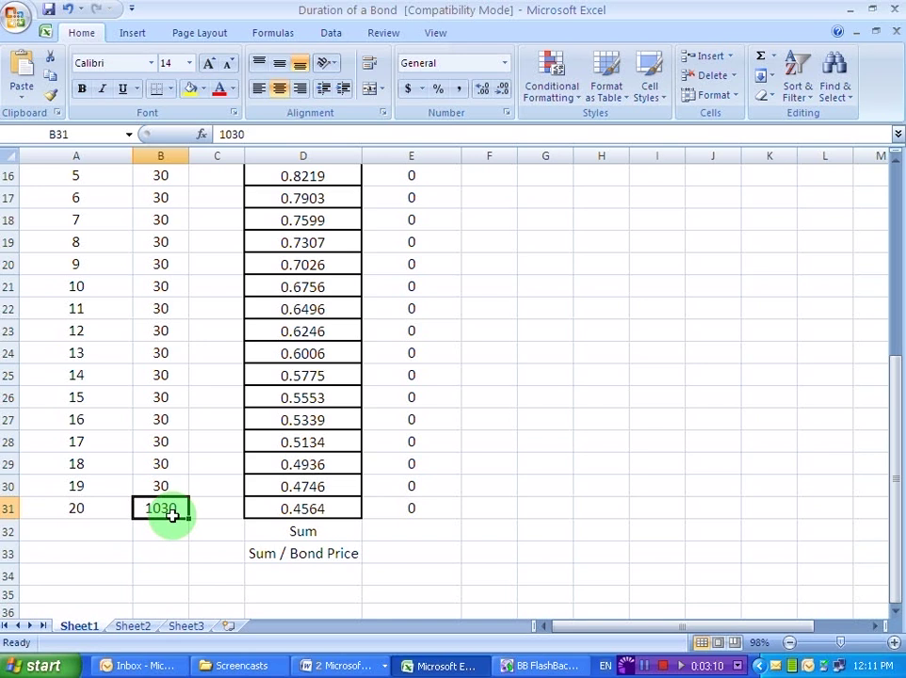
{"action": "scroll", "coordinate": [173, 514], "scroll_direction": "up", "scroll_amount": 3}
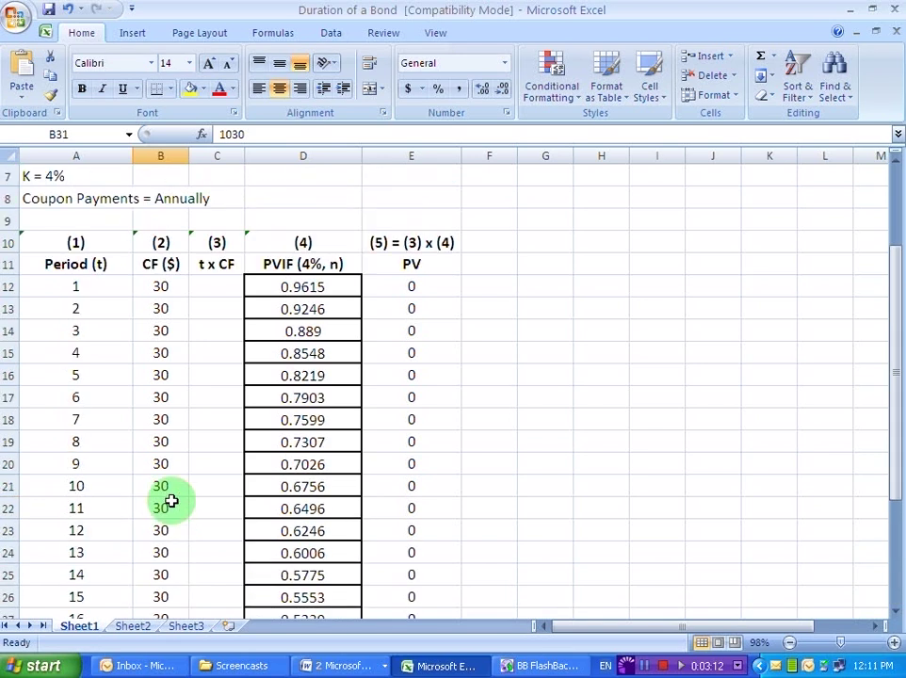
{"action": "left_click", "coordinate": [207, 269]}
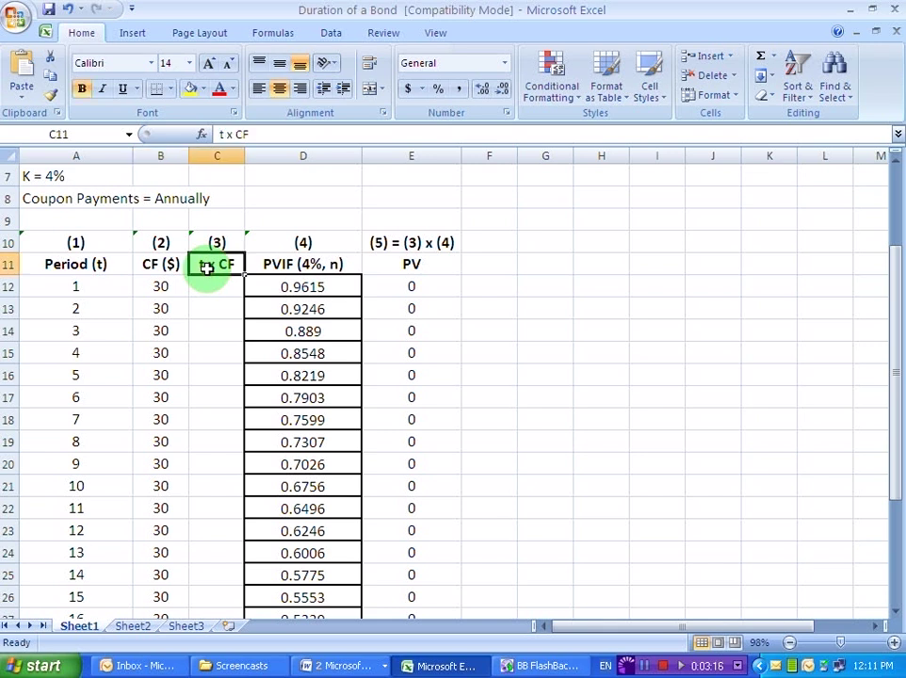
{"action": "scroll", "coordinate": [208, 270], "scroll_direction": "up", "scroll_amount": 2}
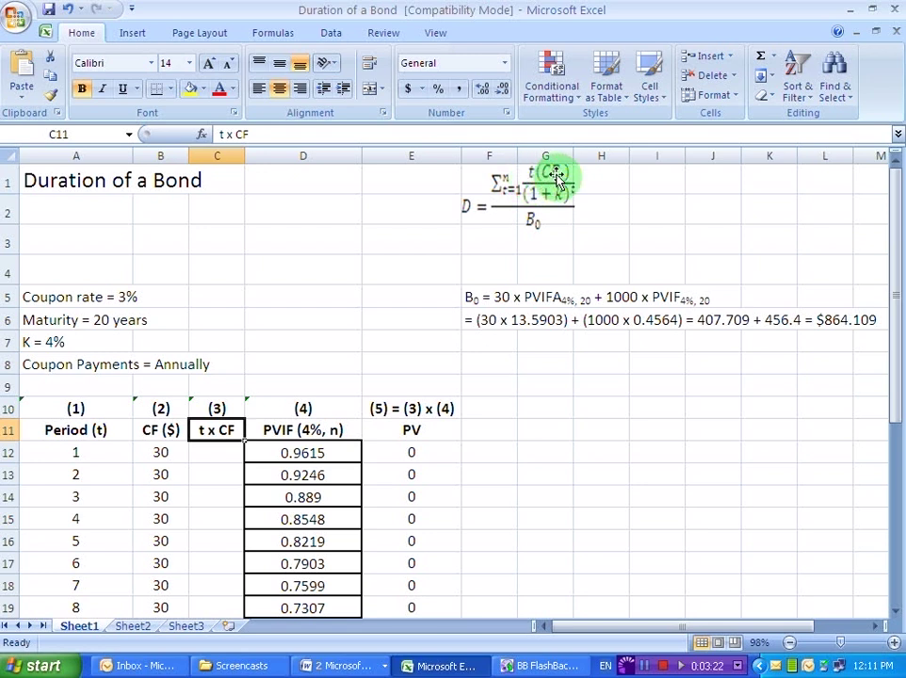
Step: Enter =(A12*B12) in C12 and fill it down to C31, giving 30 through 20600
{"action": "left_click", "coordinate": [209, 454]}
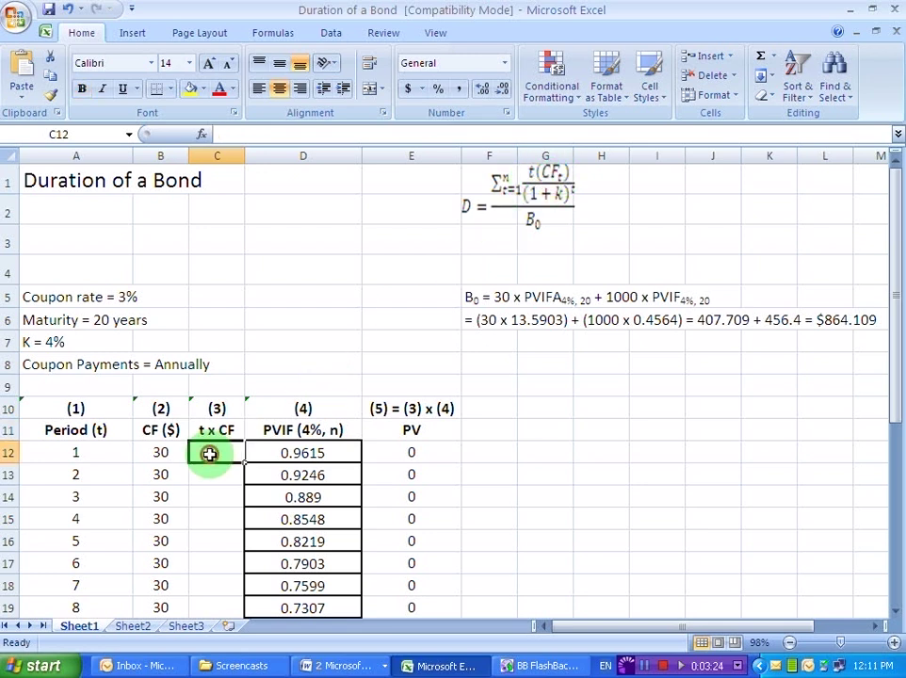
{"action": "type", "text": "="}
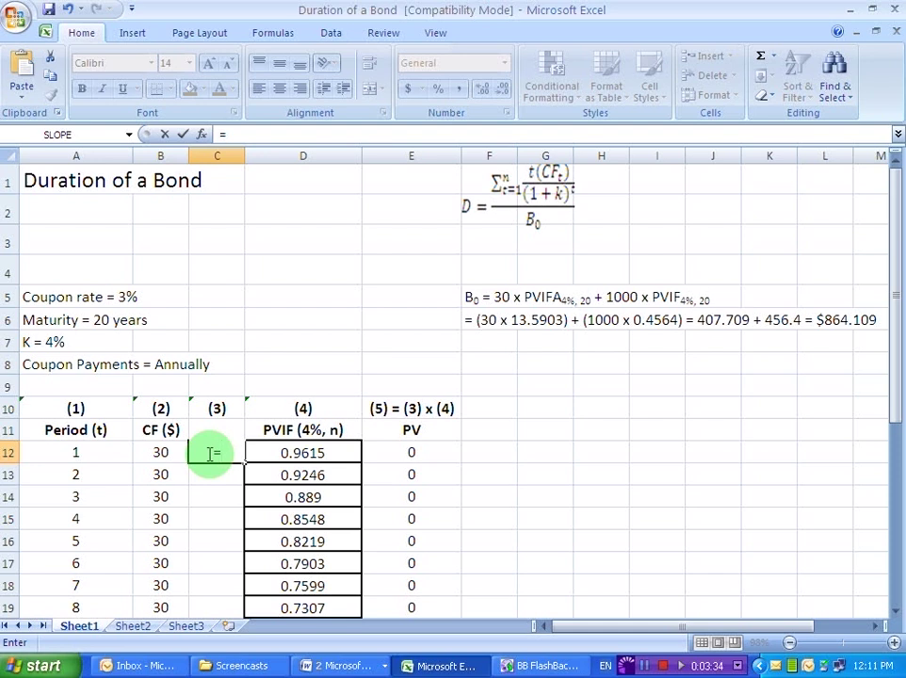
{"action": "type", "text": "("}
{"action": "left_click", "coordinate": [85, 453]}
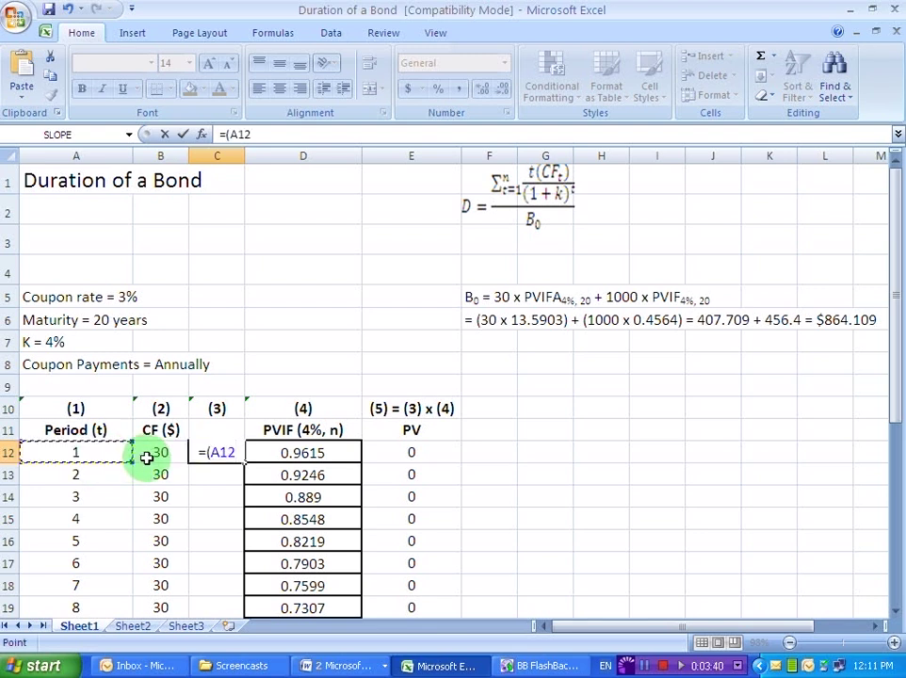
{"action": "type", "text": "*"}
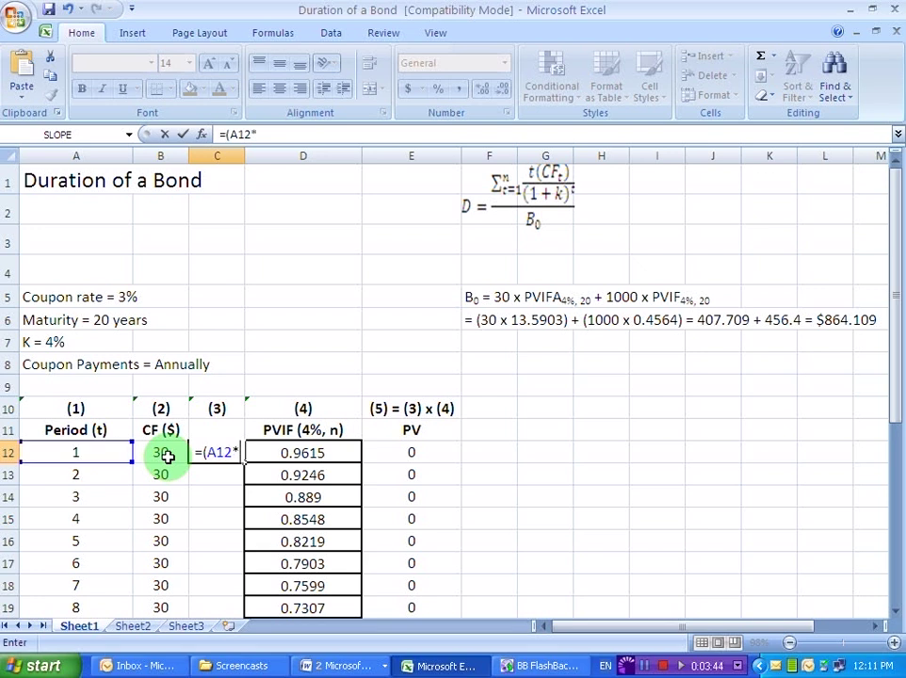
{"action": "left_click", "coordinate": [167, 456]}
{"action": "type", "text": ")"}
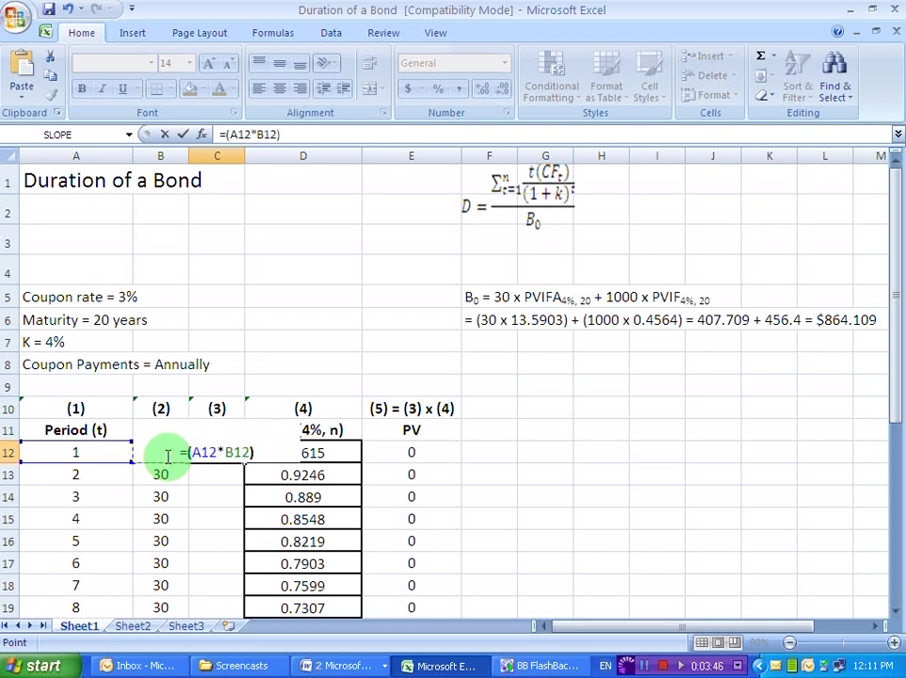
{"action": "key", "text": "Return"}
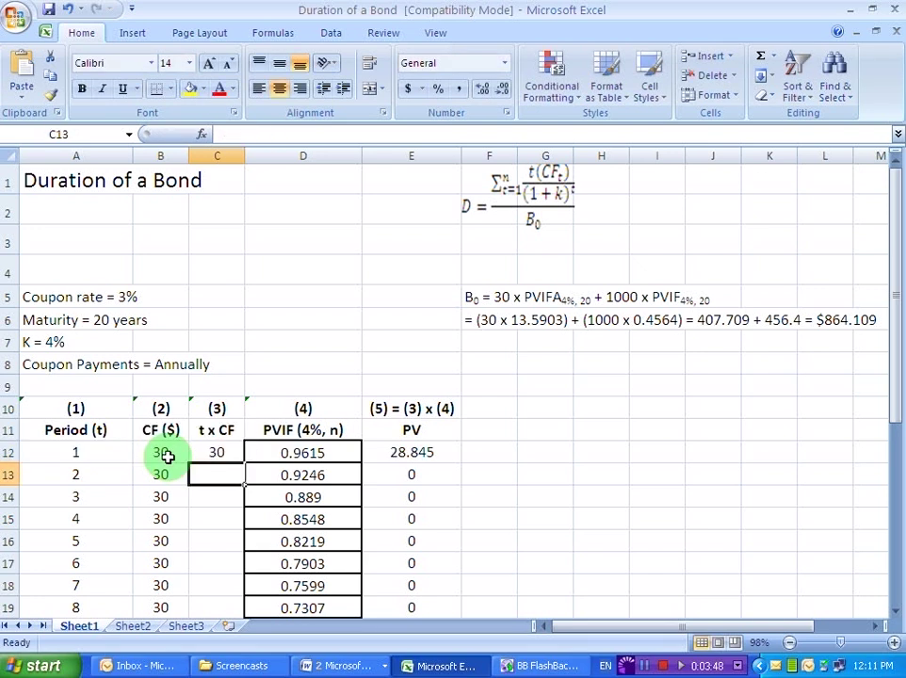
{"action": "left_click", "coordinate": [217, 451]}
{"action": "left_click_drag", "start_coordinate": [244, 463], "coordinate": [224, 546]}
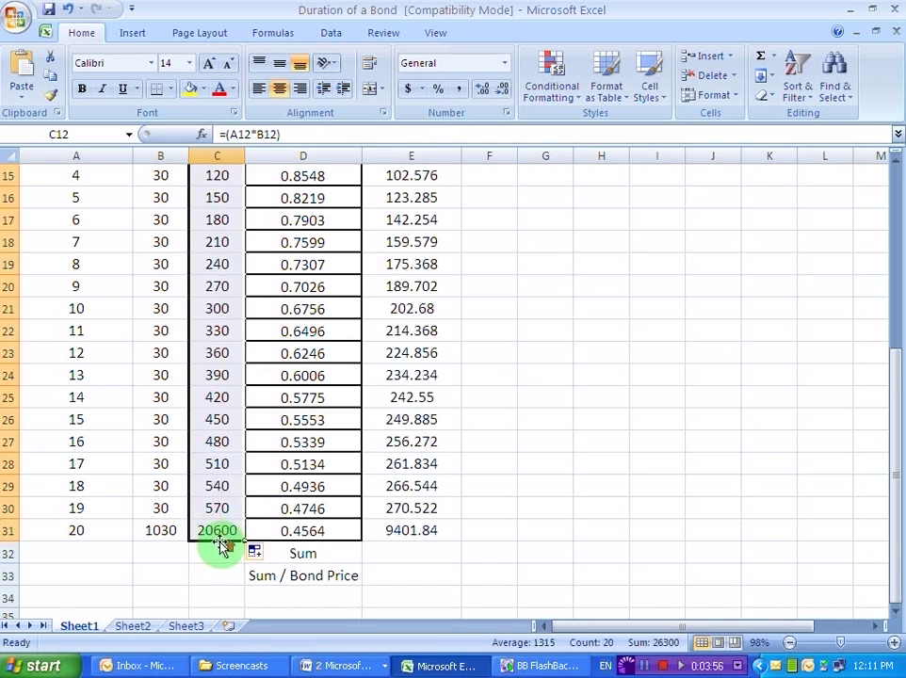
{"action": "scroll", "coordinate": [221, 535], "scroll_direction": "up", "scroll_amount": 4}
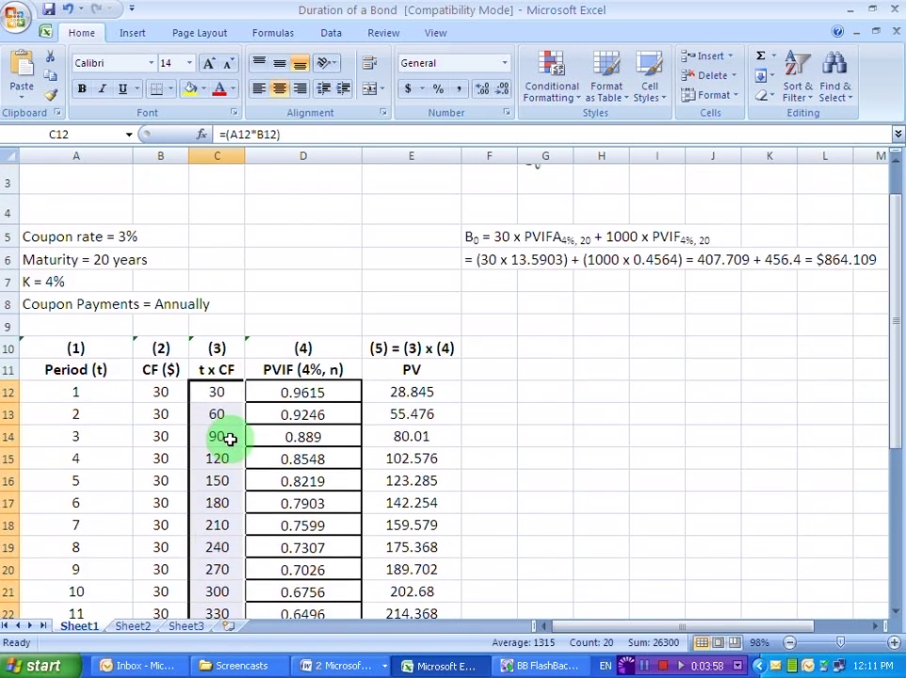
{"action": "scroll", "coordinate": [229, 435], "scroll_direction": "up", "scroll_amount": 1}
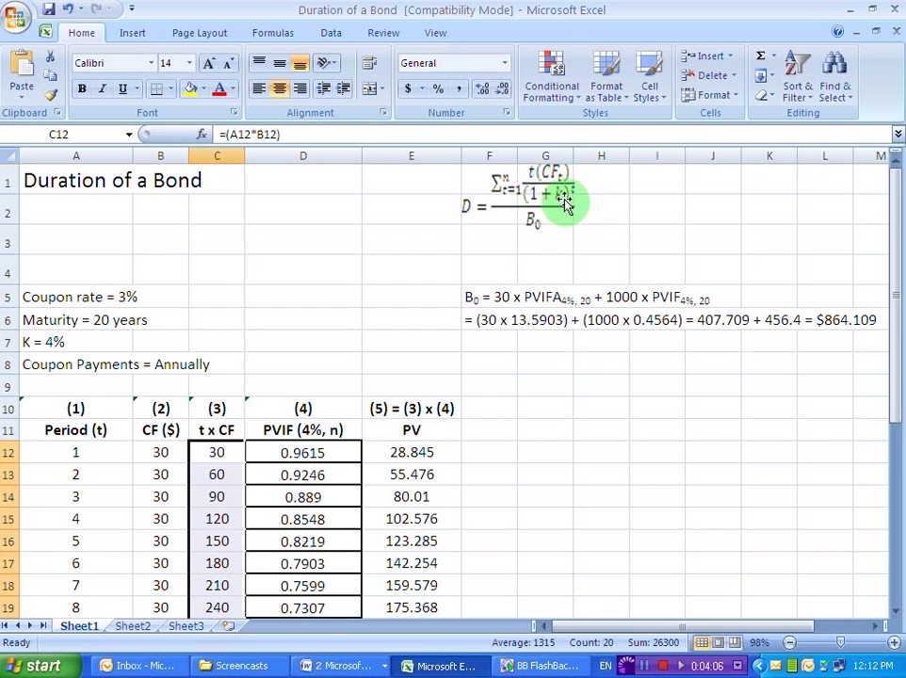
{"action": "left_click", "coordinate": [310, 432]}
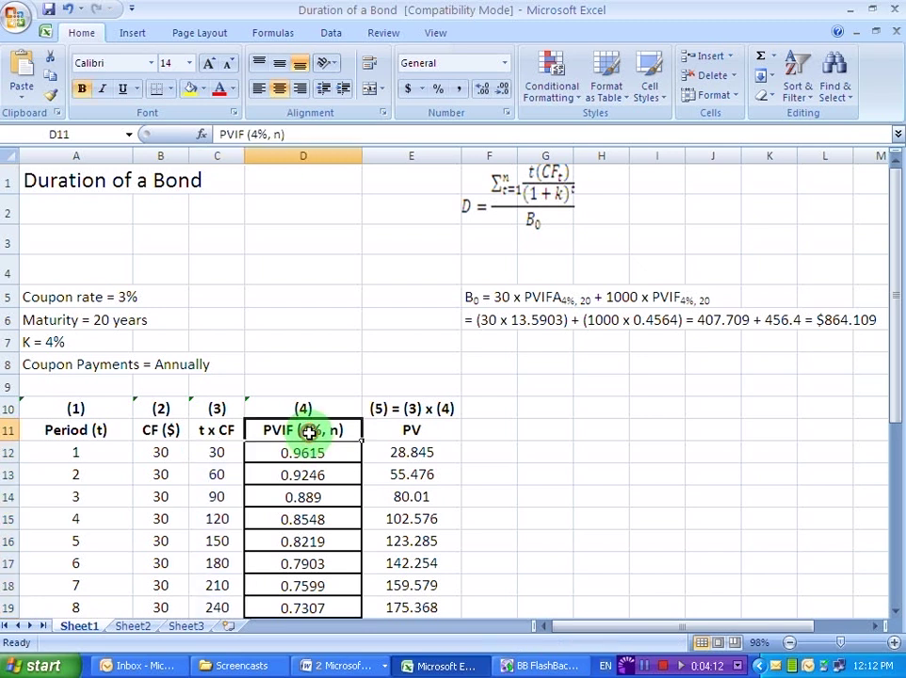
{"action": "scroll", "coordinate": [310, 453], "scroll_direction": "down", "scroll_amount": 1}
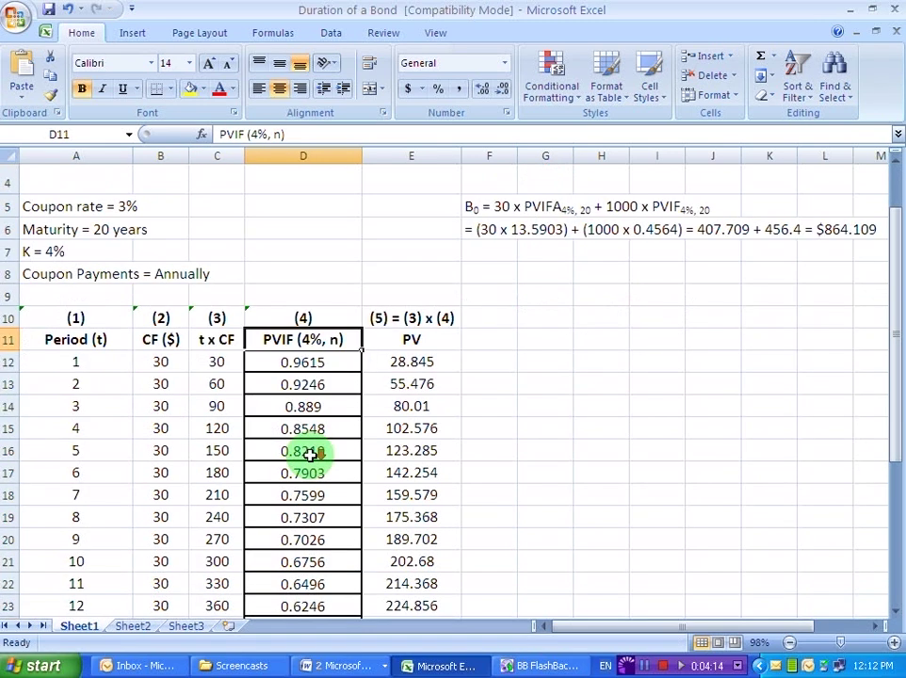
{"action": "left_click", "coordinate": [310, 362]}
{"action": "scroll", "coordinate": [310, 363], "scroll_direction": "down", "scroll_amount": 3}
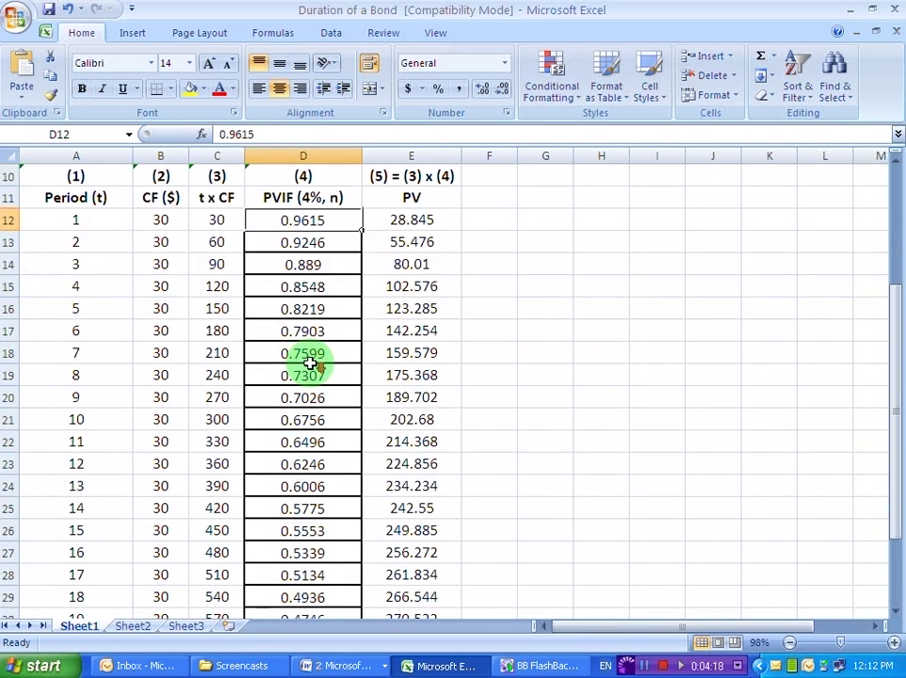
{"action": "scroll", "coordinate": [310, 363], "scroll_direction": "up", "scroll_amount": 2}
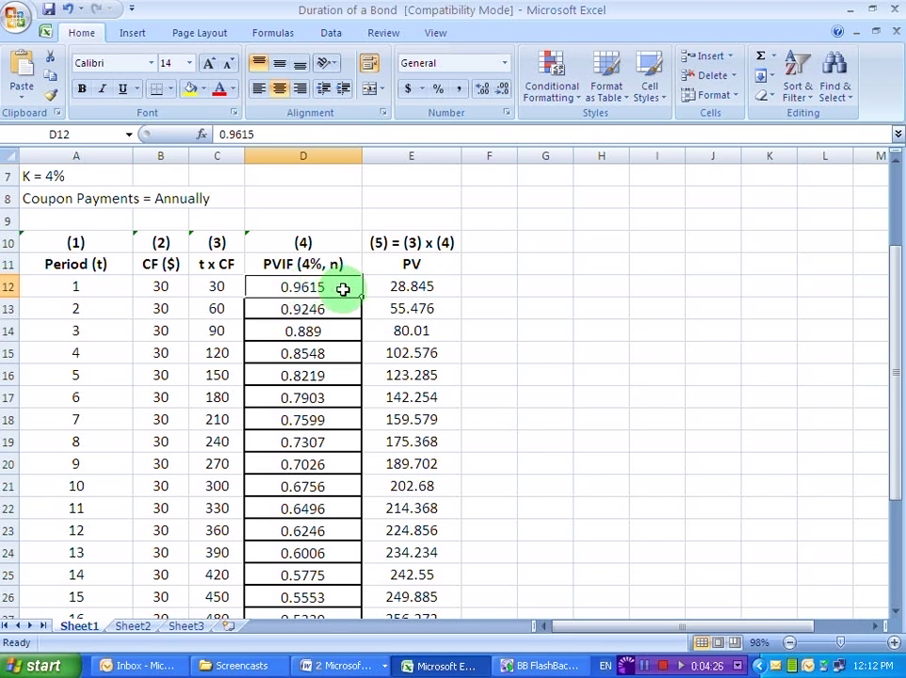
{"action": "left_click", "coordinate": [342, 308]}
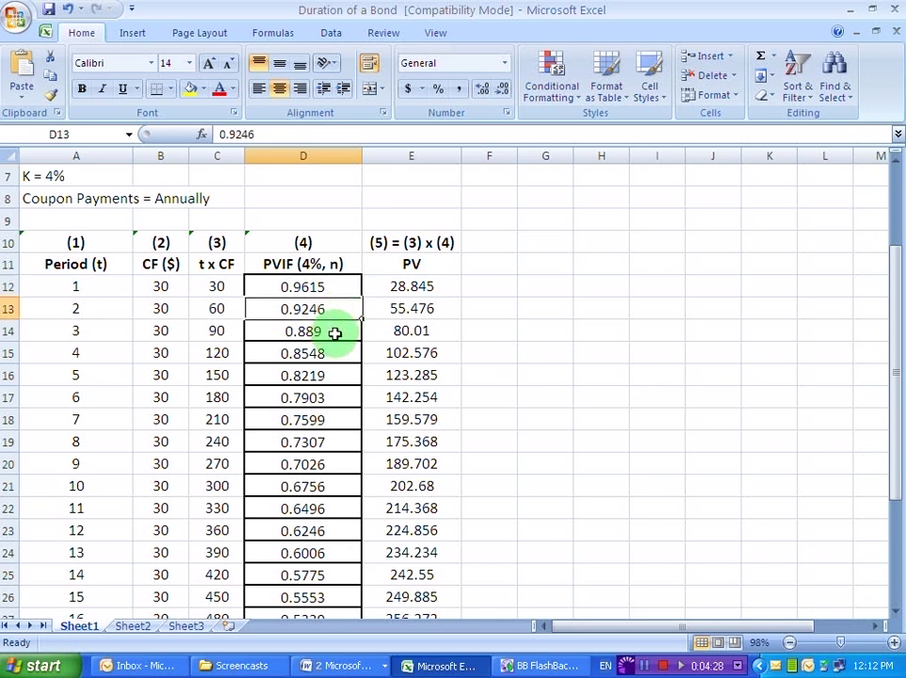
{"action": "left_click", "coordinate": [334, 331]}
{"action": "left_click", "coordinate": [336, 353]}
{"action": "left_click", "coordinate": [335, 375]}
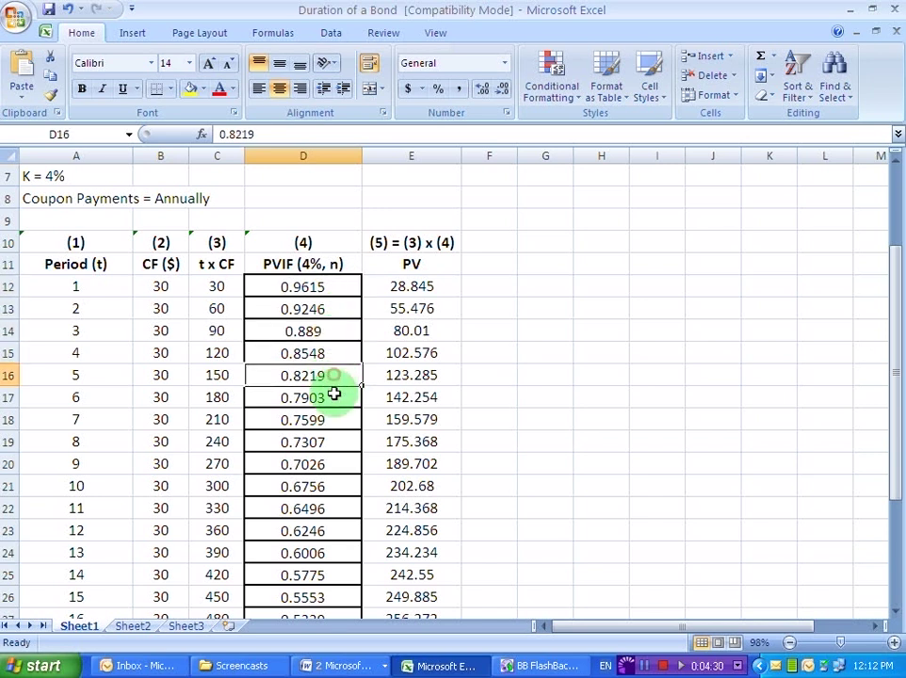
{"action": "left_click", "coordinate": [335, 396]}
{"action": "scroll", "coordinate": [334, 396], "scroll_direction": "down", "scroll_amount": 3}
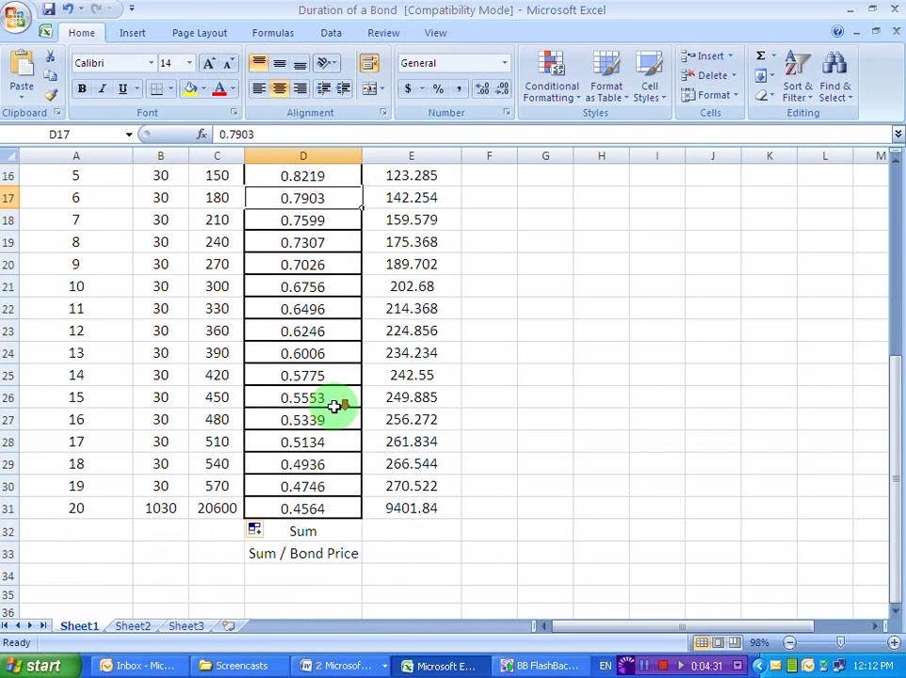
{"action": "left_click", "coordinate": [323, 510]}
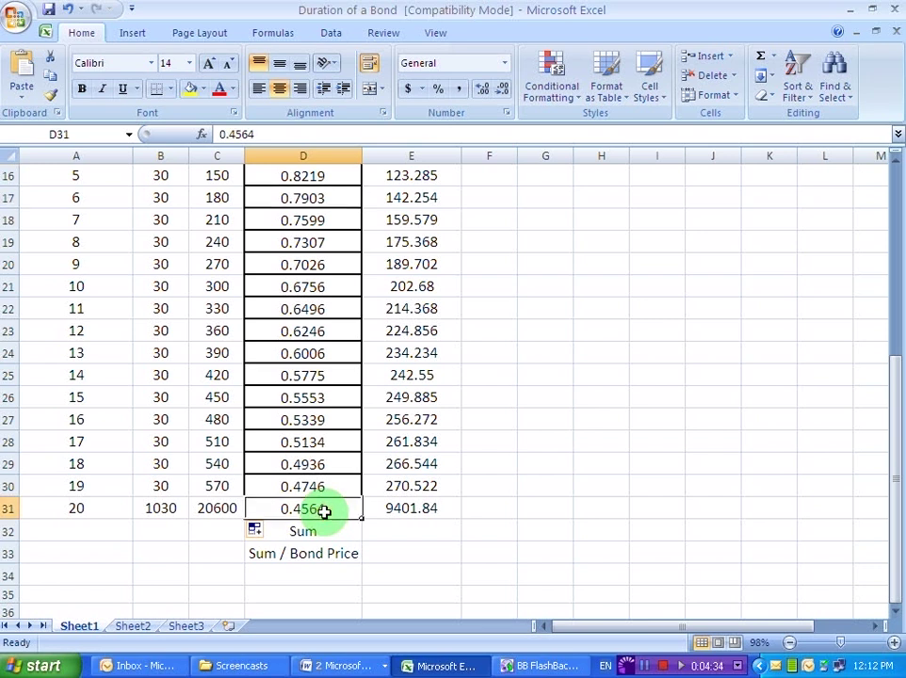
{"action": "scroll", "coordinate": [323, 510], "scroll_direction": "up", "scroll_amount": 4}
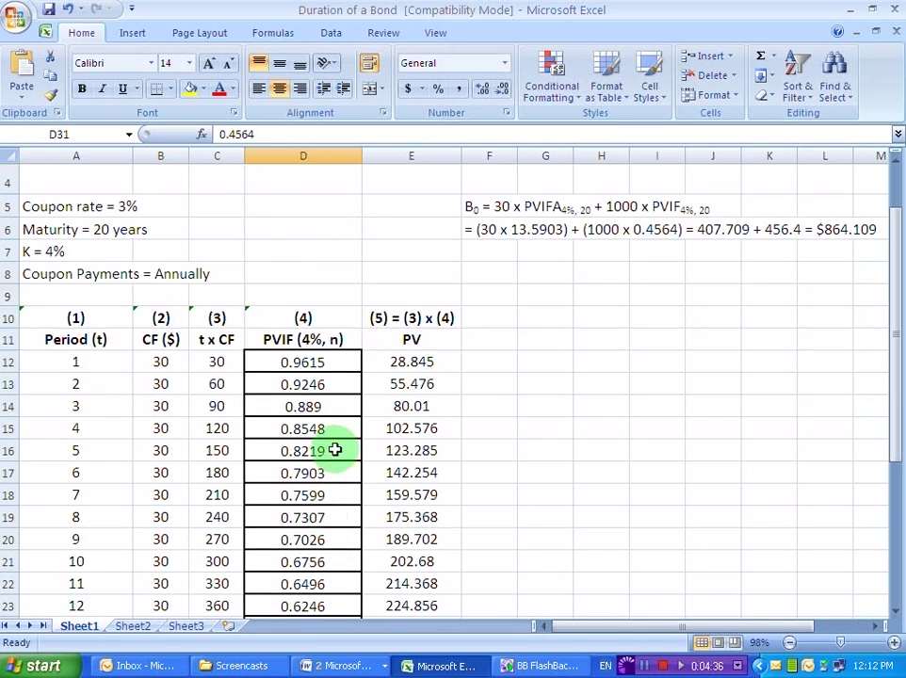
{"action": "left_click", "coordinate": [382, 320]}
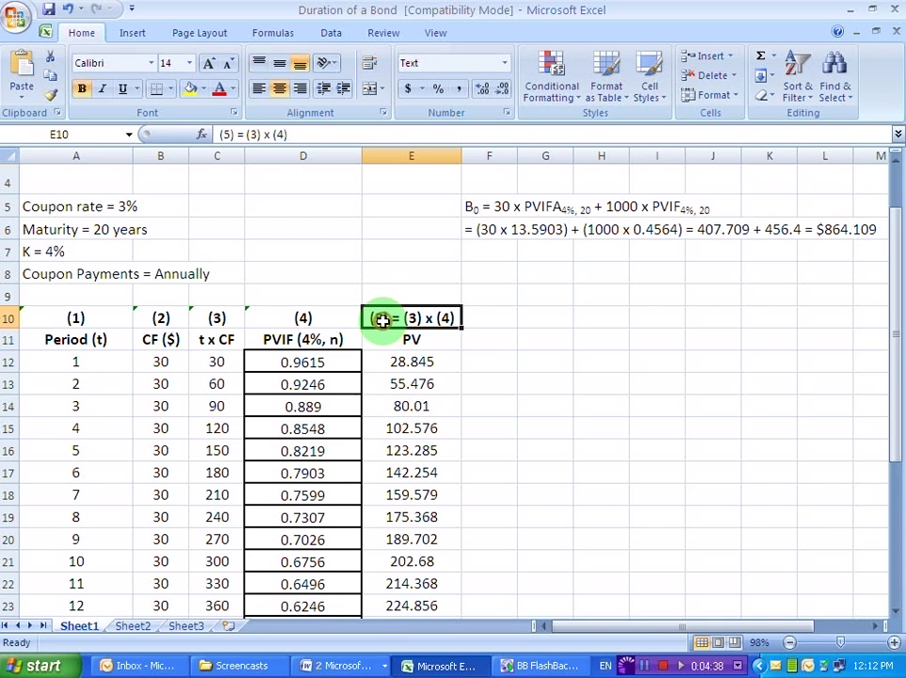
{"action": "scroll", "coordinate": [386, 351], "scroll_direction": "up", "scroll_amount": 2}
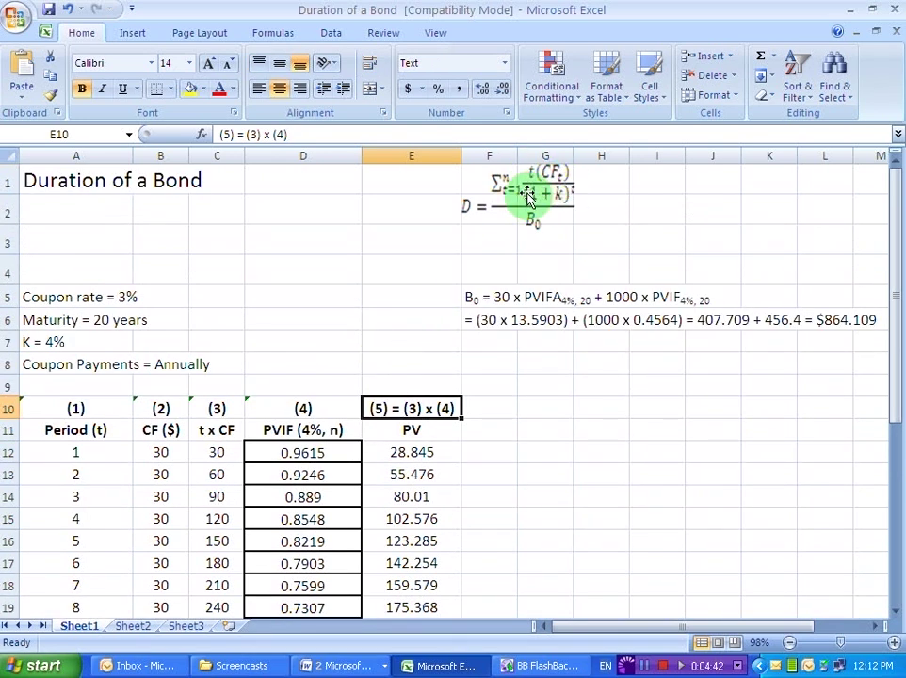
{"action": "left_click", "coordinate": [217, 409]}
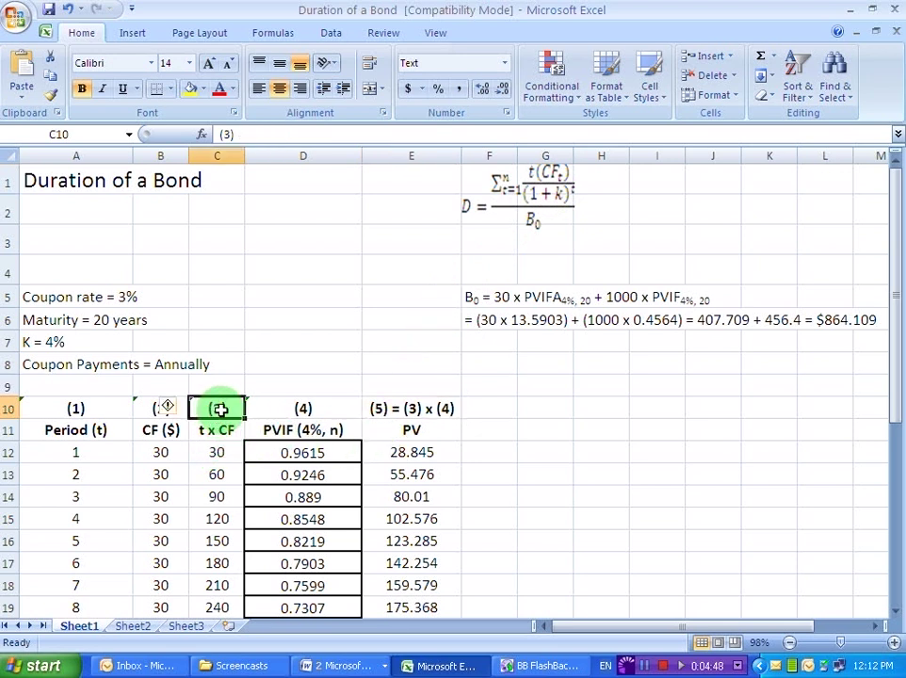
{"action": "left_click", "coordinate": [306, 409]}
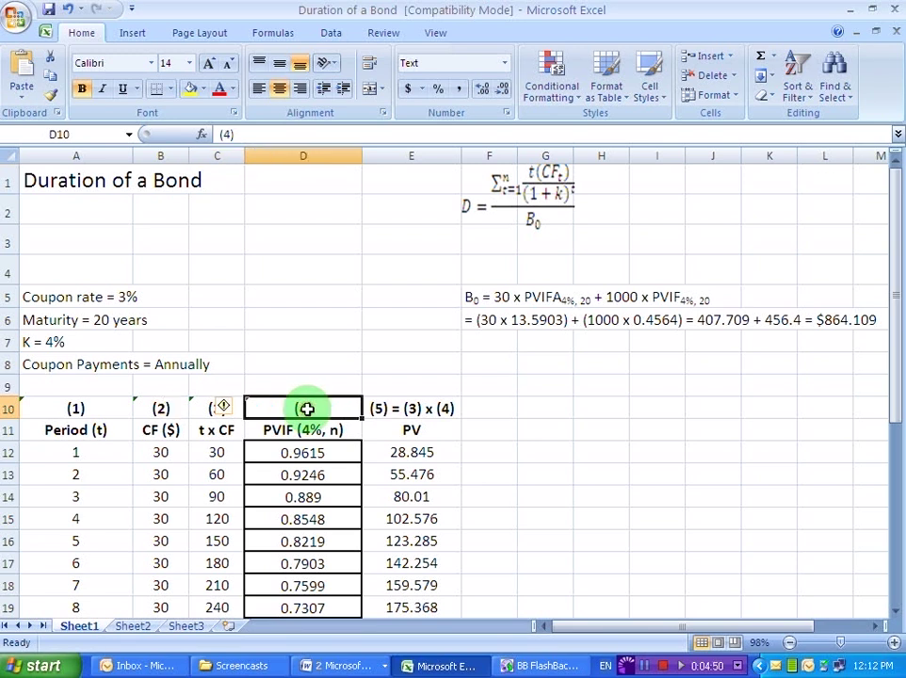
{"action": "left_click", "coordinate": [412, 452]}
{"action": "left_click_drag", "start_coordinate": [412, 452], "coordinate": [418, 535]}
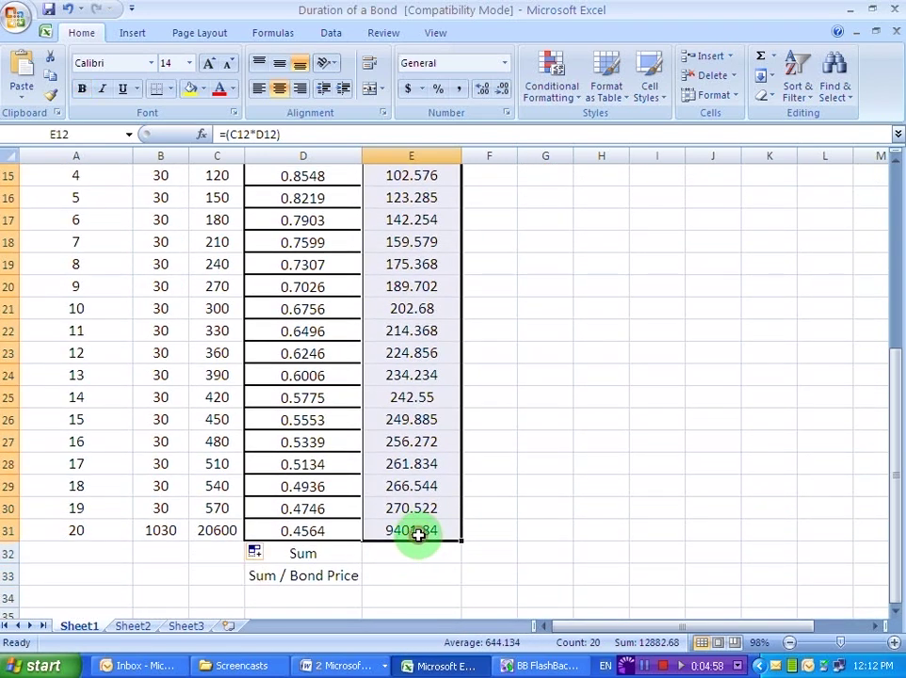
Step: Replace the PV values with =(C12*D12) in E12, filled down to E31, giving 28.845 first
{"action": "key", "text": "Delete"}
{"action": "left_click", "coordinate": [413, 397]}
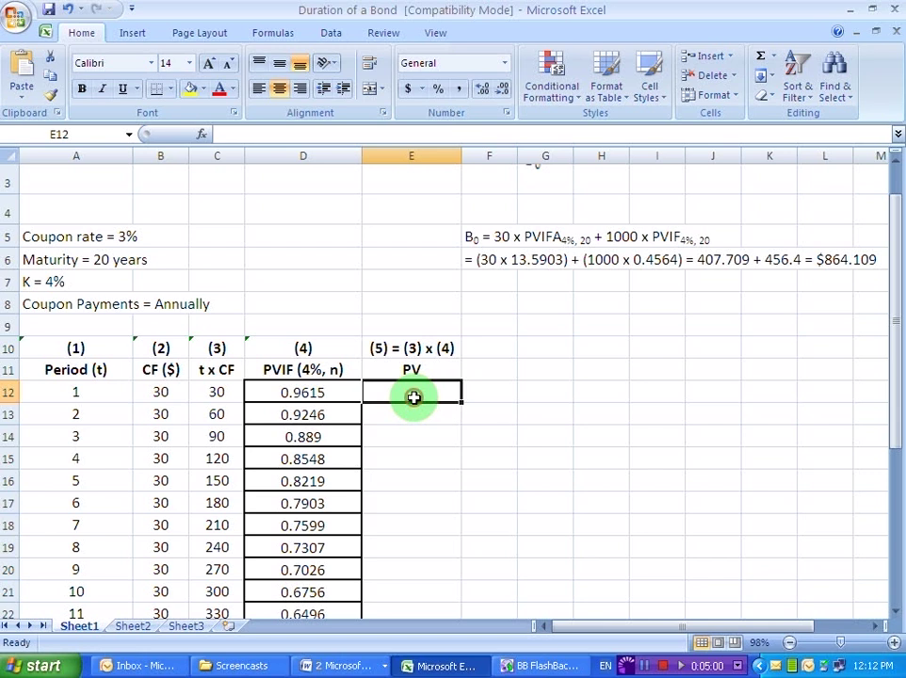
{"action": "type", "text": "="}
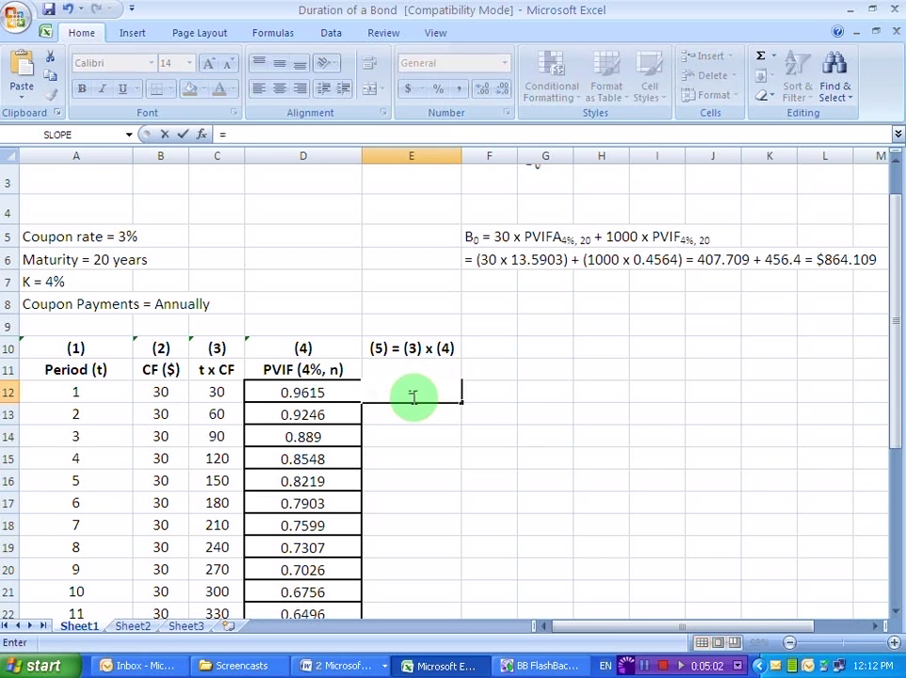
{"action": "type", "text": "("}
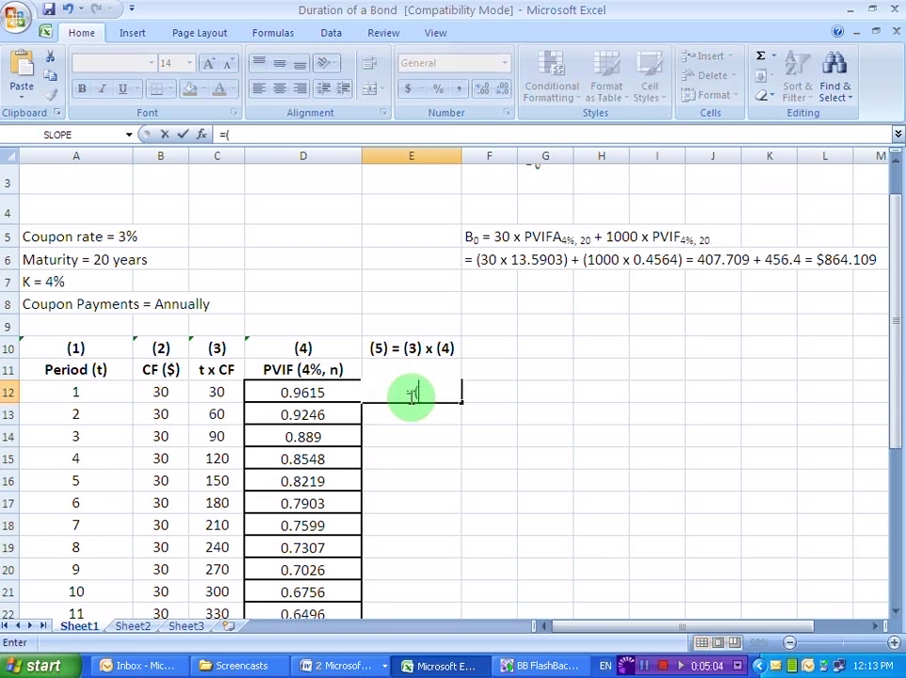
{"action": "left_click", "coordinate": [215, 393]}
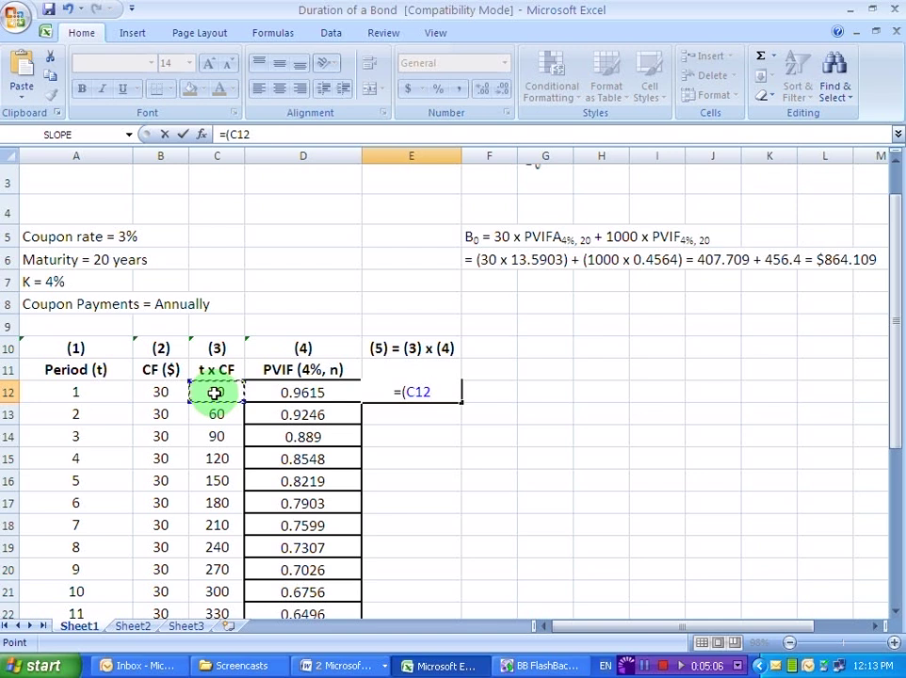
{"action": "type", "text": "*"}
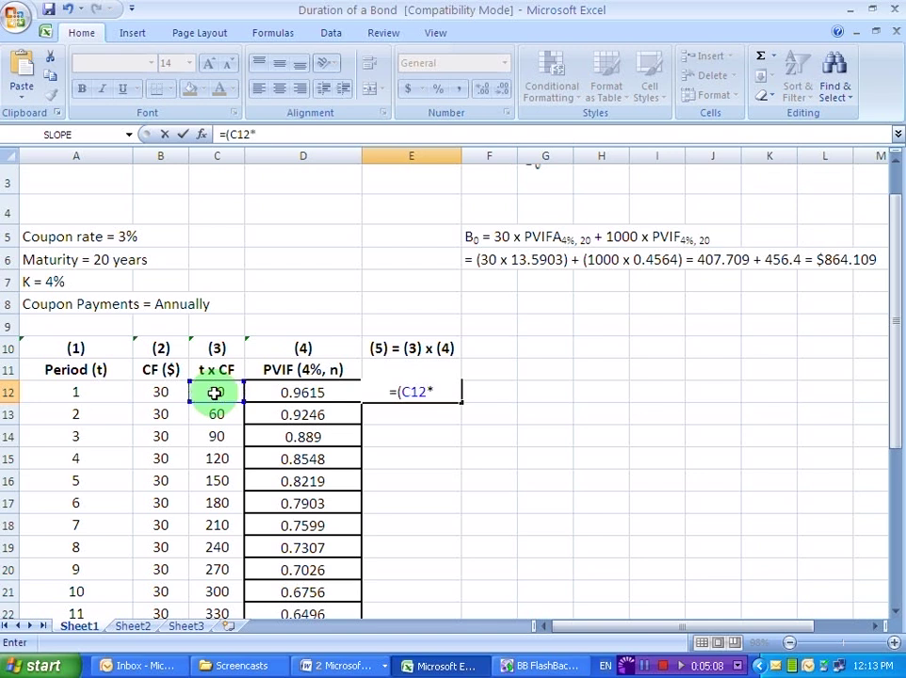
{"action": "left_click", "coordinate": [304, 393]}
{"action": "type", "text": ")"}
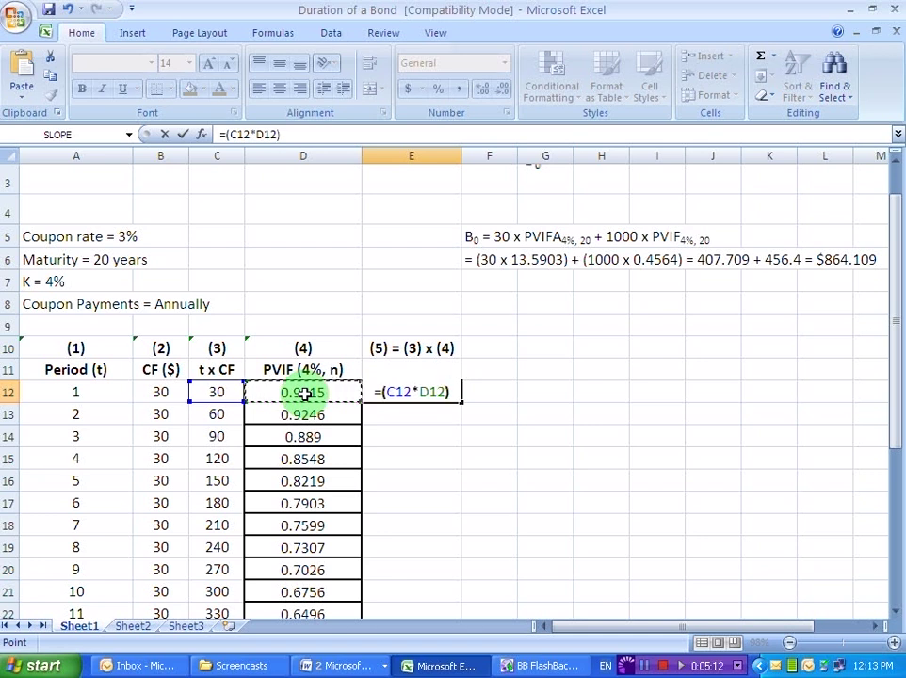
{"action": "key", "text": "Return"}
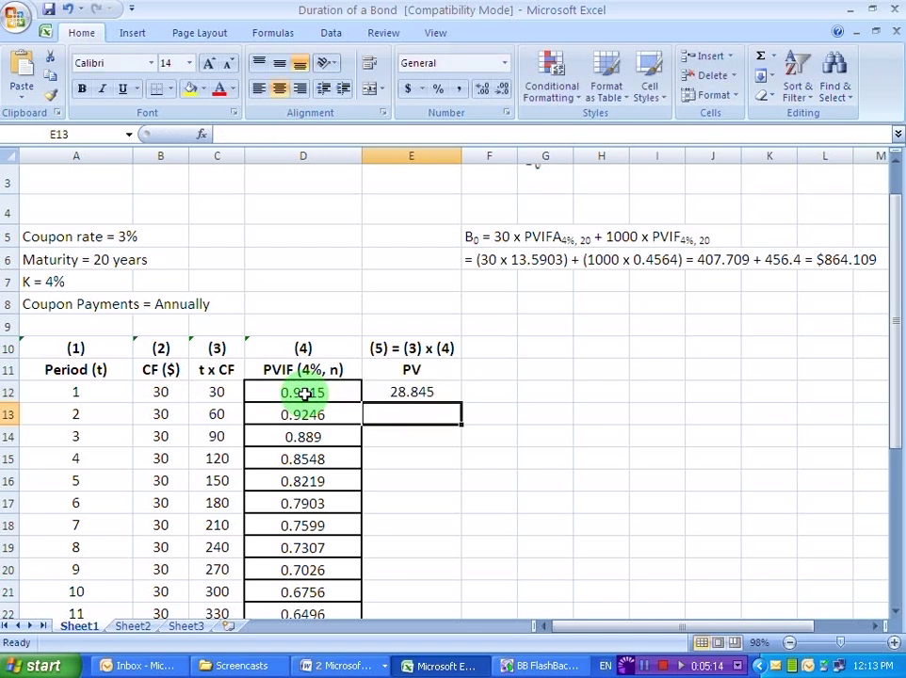
{"action": "left_click", "coordinate": [419, 396]}
{"action": "left_click_drag", "start_coordinate": [460, 406], "coordinate": [439, 542]}
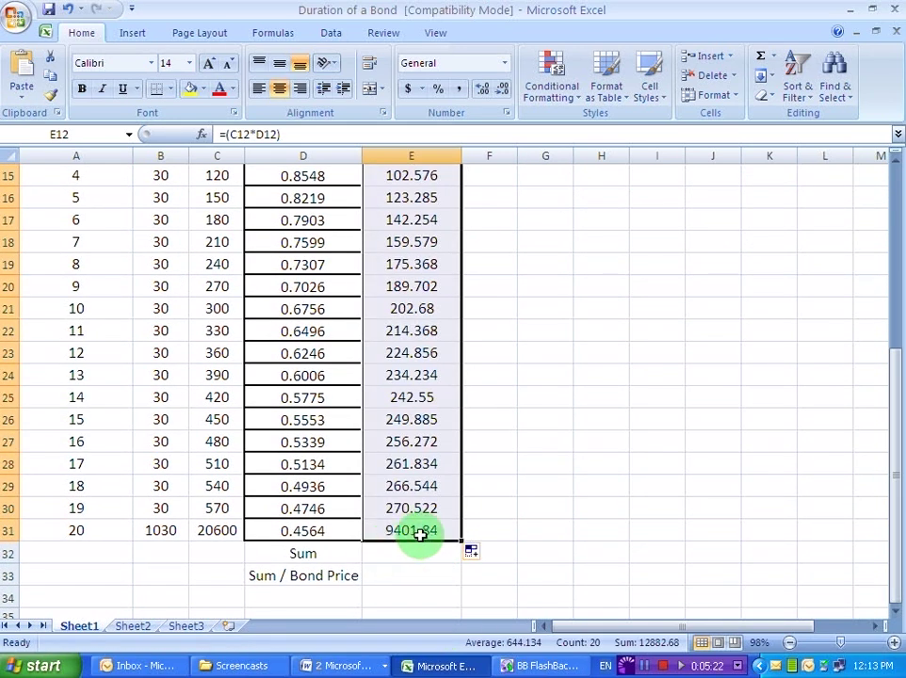
{"action": "scroll", "coordinate": [420, 533], "scroll_direction": "up", "scroll_amount": 4}
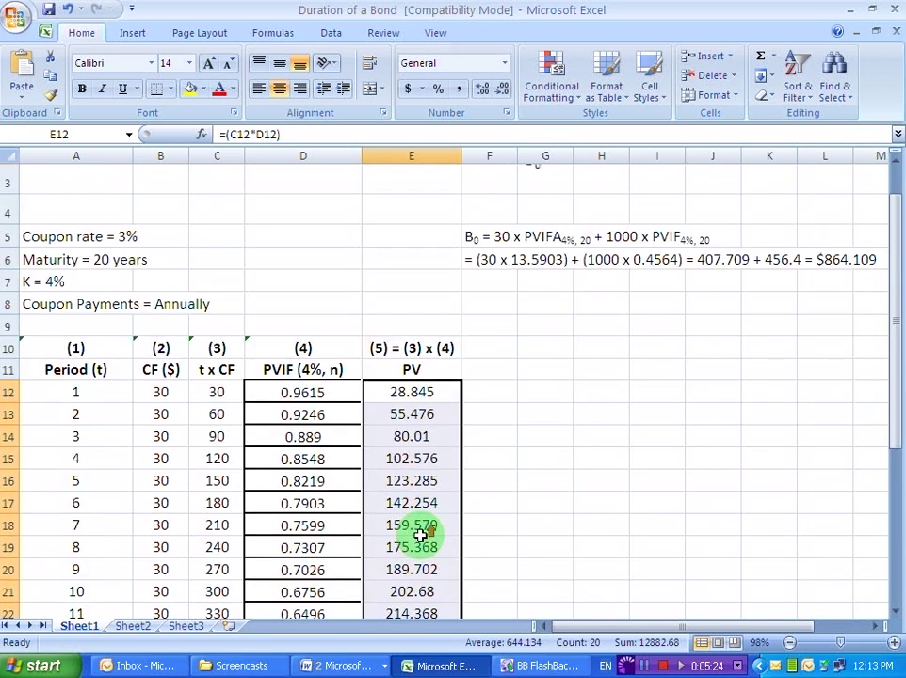
{"action": "left_click", "coordinate": [218, 369]}
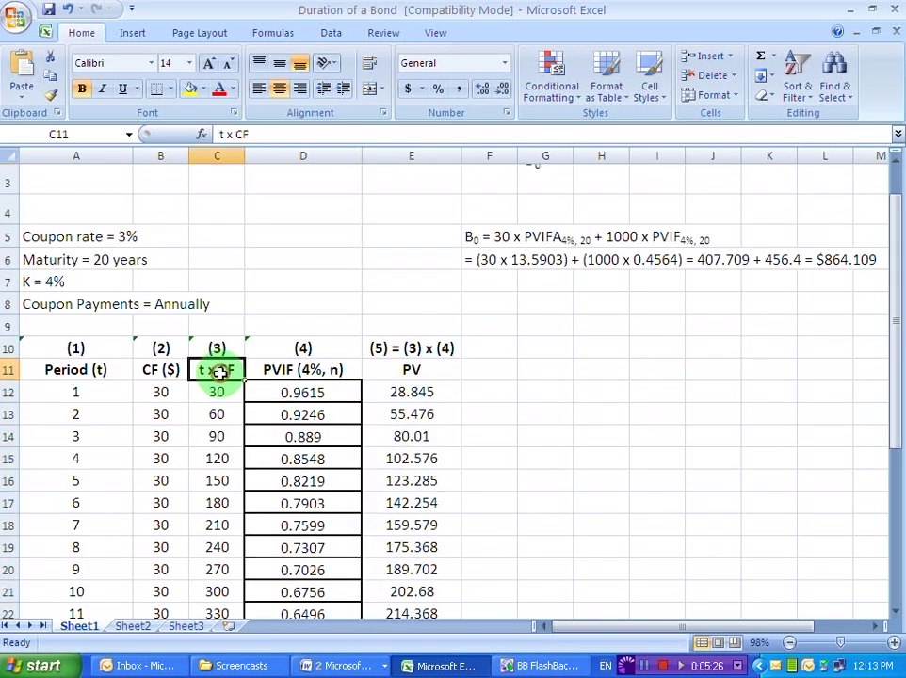
{"action": "left_click", "coordinate": [299, 370]}
{"action": "scroll", "coordinate": [303, 382], "scroll_direction": "up", "scroll_amount": 1}
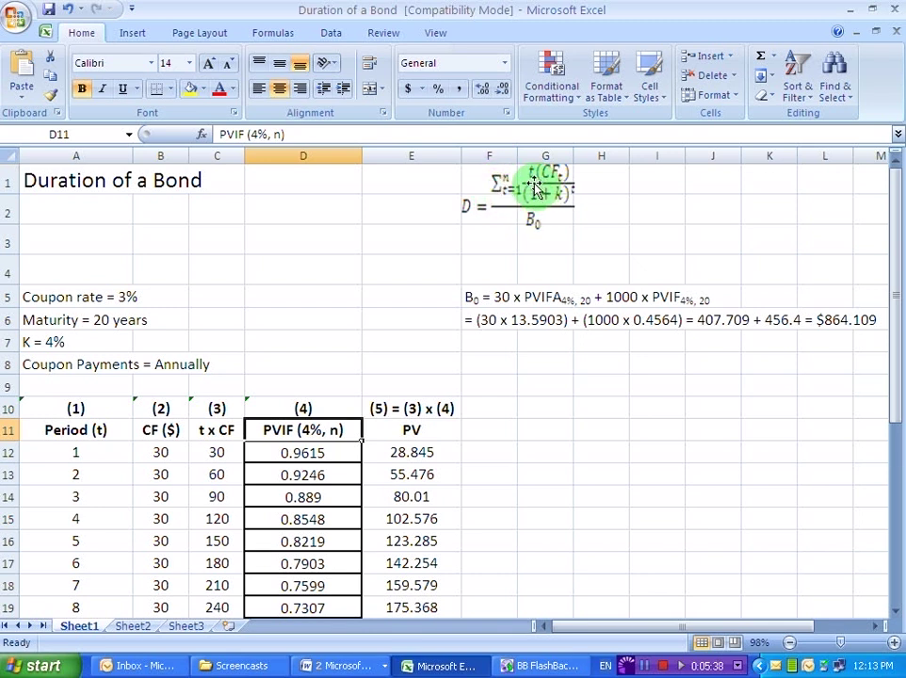
{"action": "left_click", "coordinate": [413, 453]}
{"action": "key", "text": "Down"}
{"action": "key", "text": "Down"}
{"action": "key", "text": "Down"}
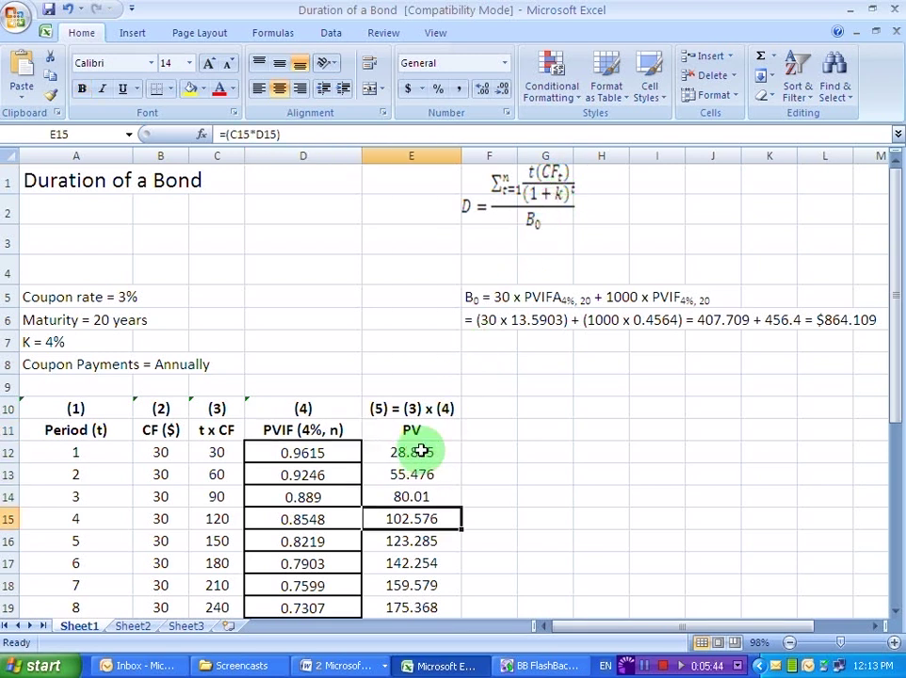
{"action": "scroll", "coordinate": [414, 452], "scroll_direction": "down", "scroll_amount": 4}
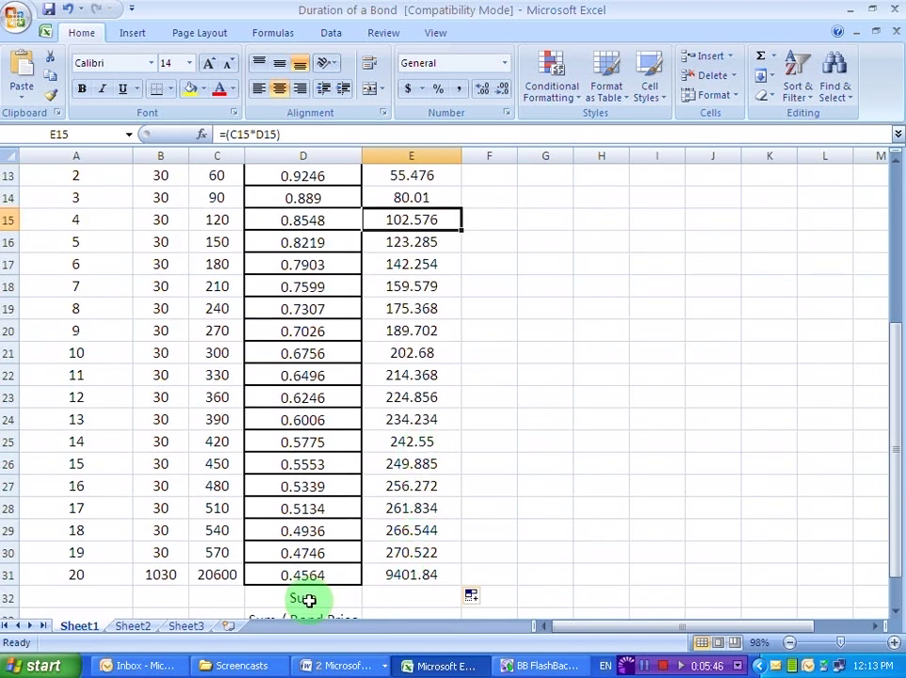
Step: Put =SUM(E12:E31) in E32 via AutoSum, totalling the PV column to 12882.68
{"action": "left_click", "coordinate": [302, 599]}
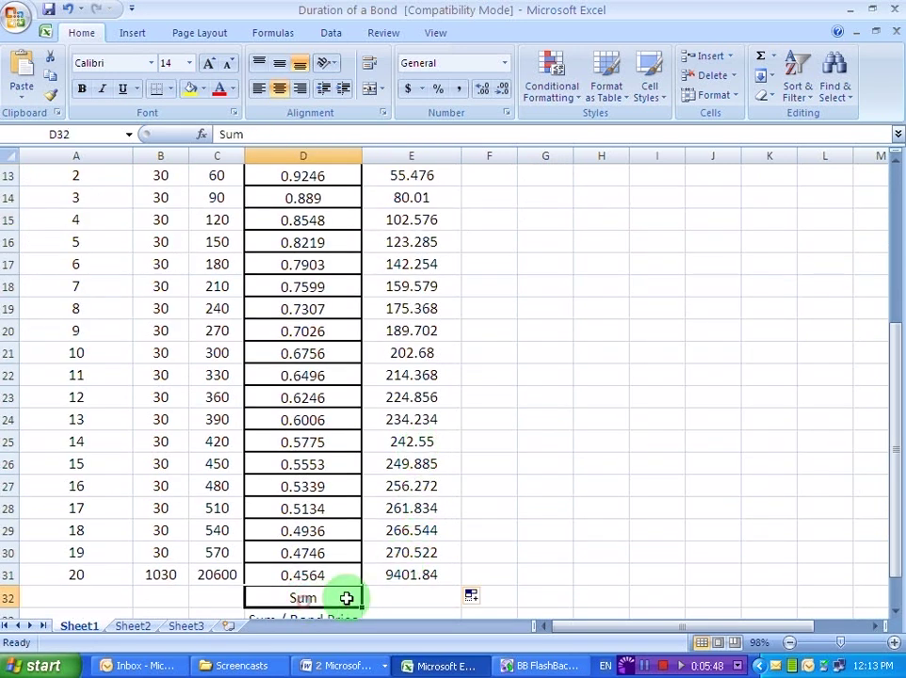
{"action": "left_click", "coordinate": [412, 598]}
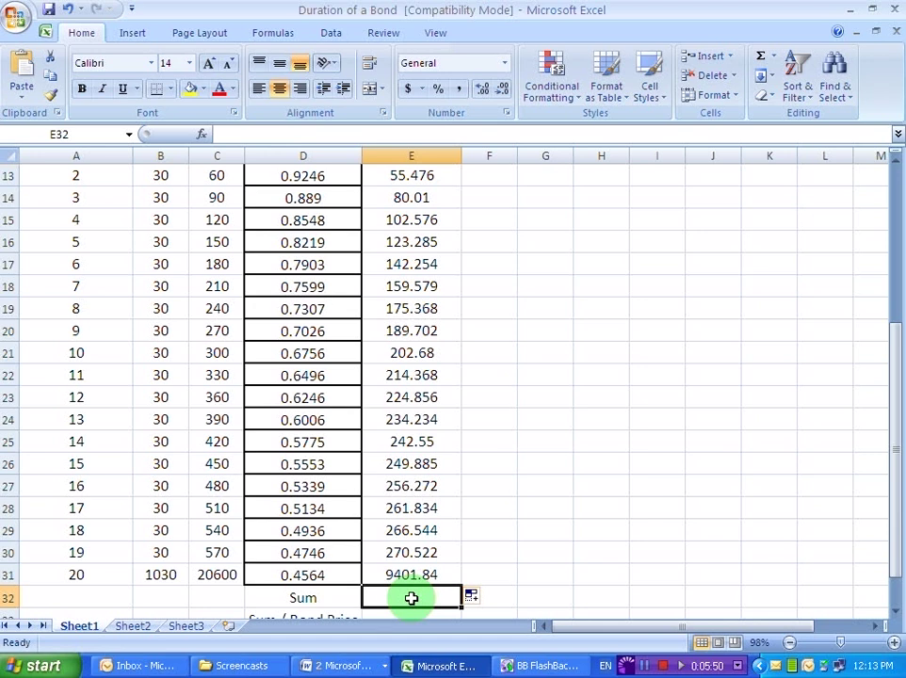
{"action": "left_click", "coordinate": [773, 60]}
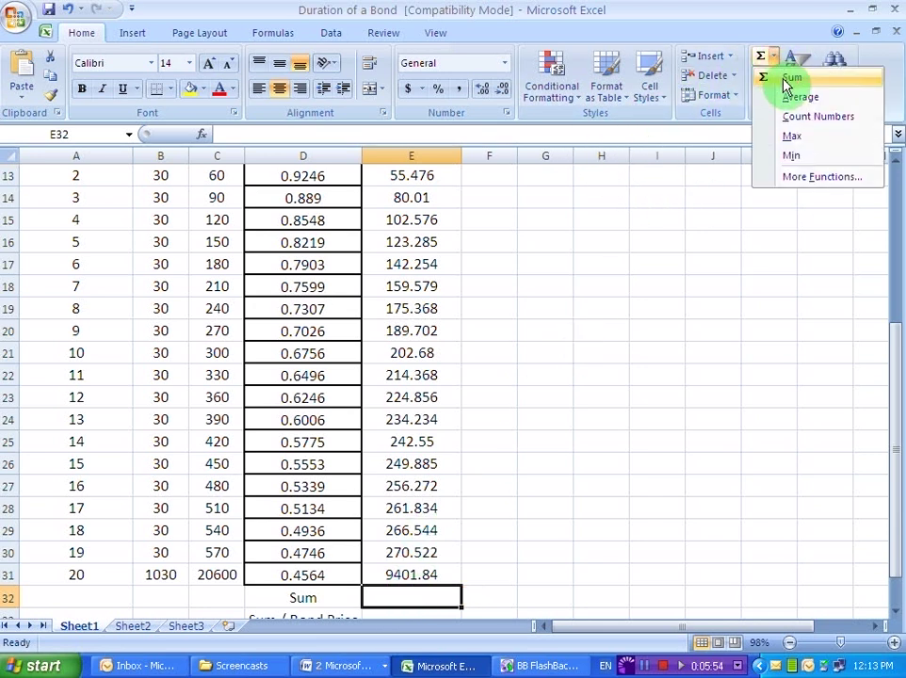
{"action": "left_click", "coordinate": [788, 80]}
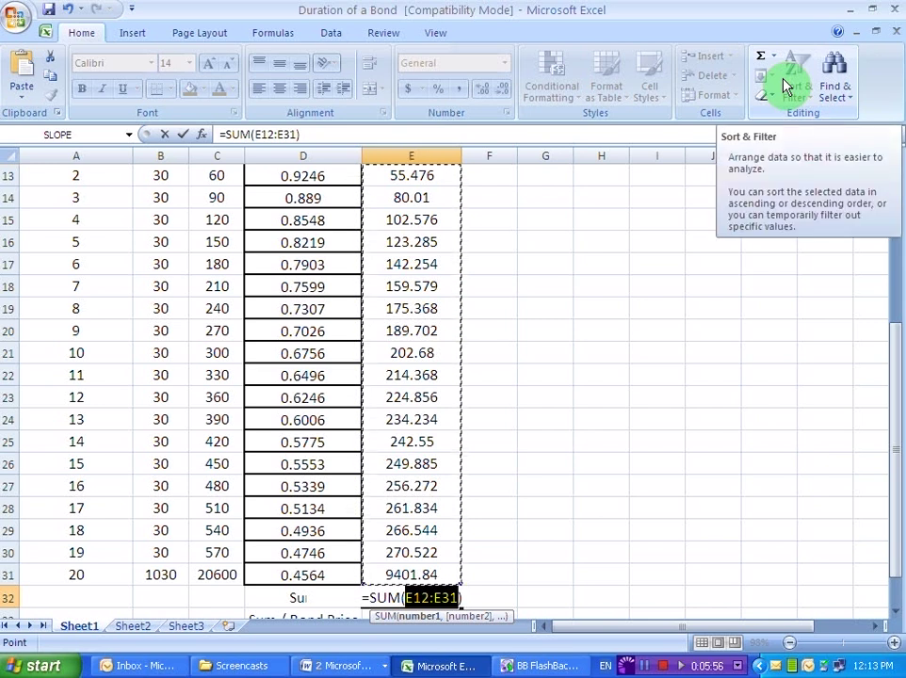
{"action": "key", "text": "Return"}
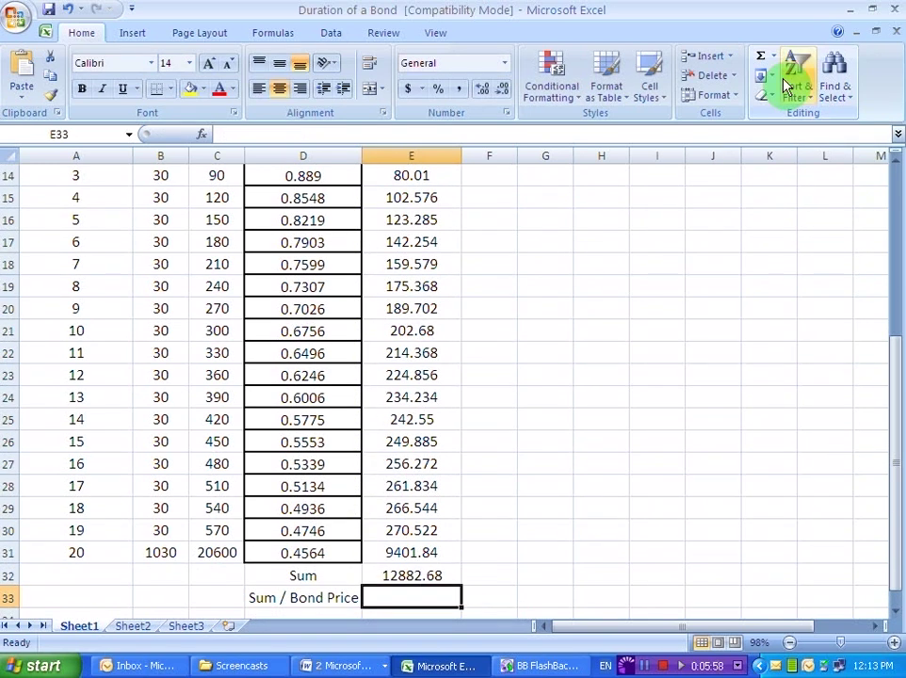
{"action": "left_click", "coordinate": [412, 578]}
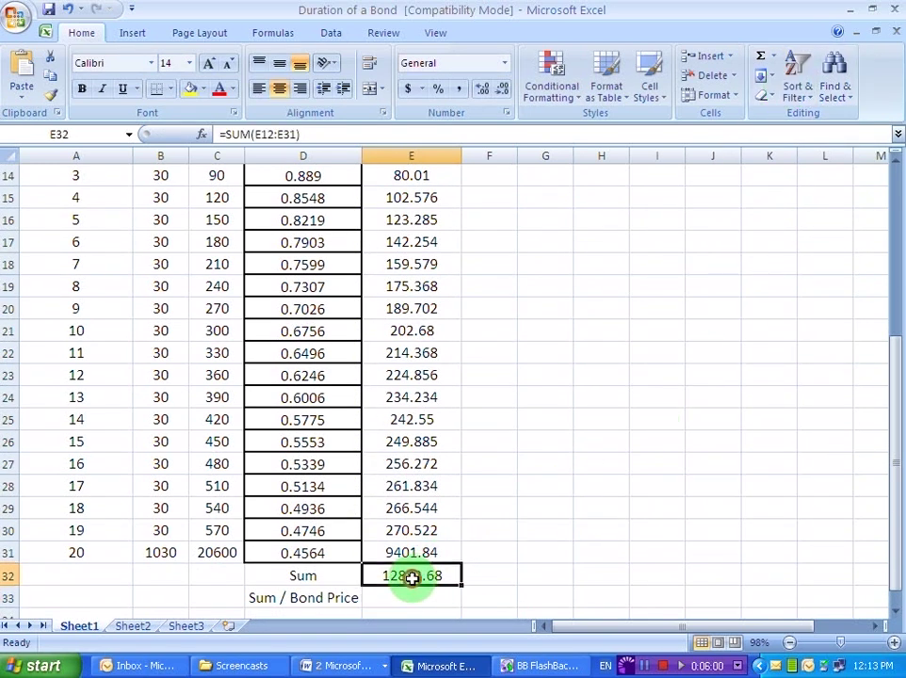
{"action": "scroll", "coordinate": [411, 577], "scroll_direction": "up", "scroll_amount": 5}
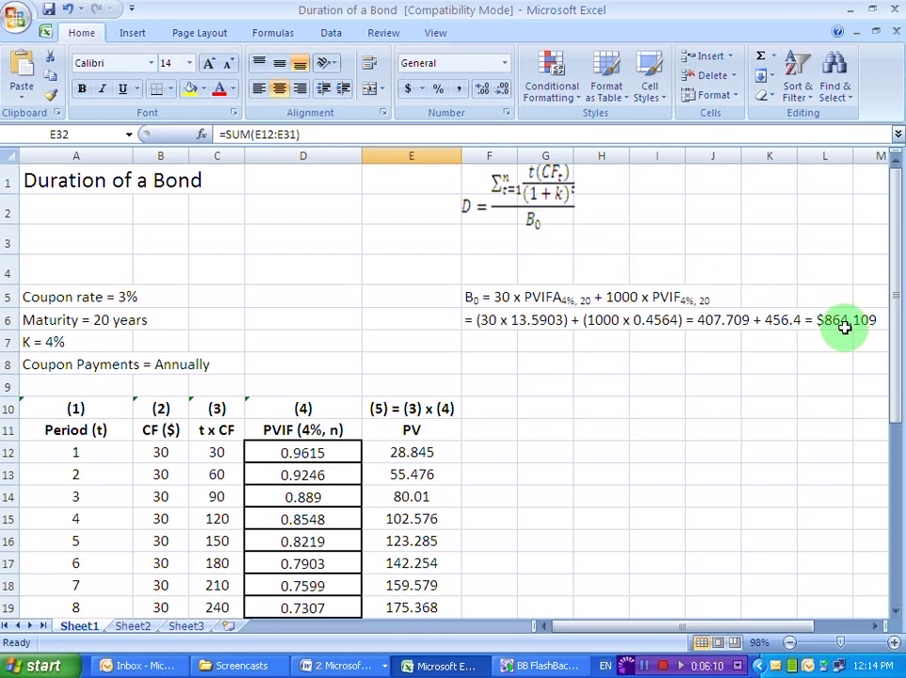
Step: Enter =(E32/864.109) in E33, giving a duration of 14.90862843
{"action": "scroll", "coordinate": [845, 326], "scroll_direction": "down", "scroll_amount": 7}
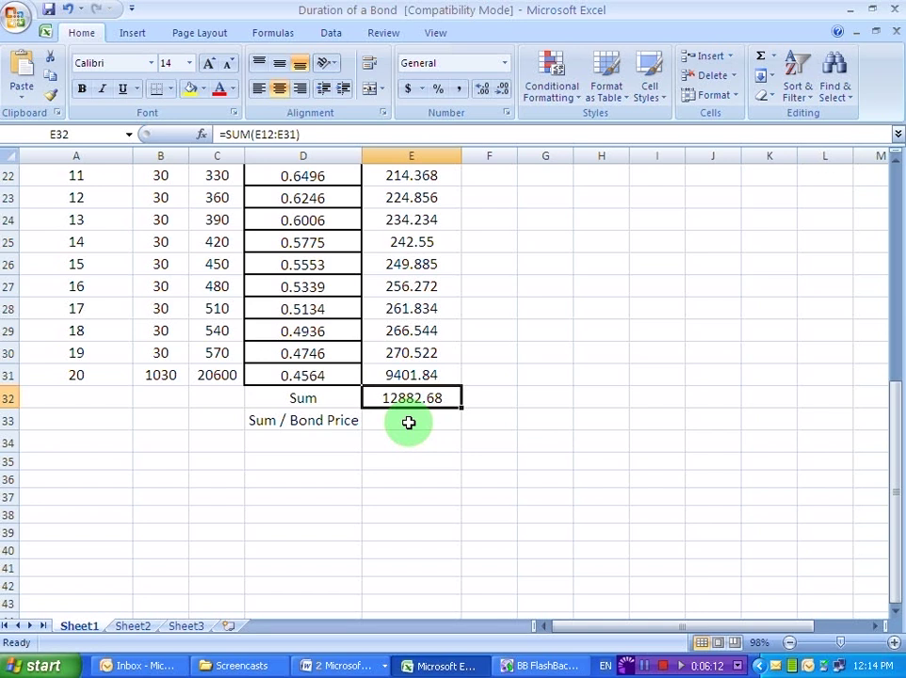
{"action": "left_click", "coordinate": [407, 423]}
{"action": "type", "text": "="}
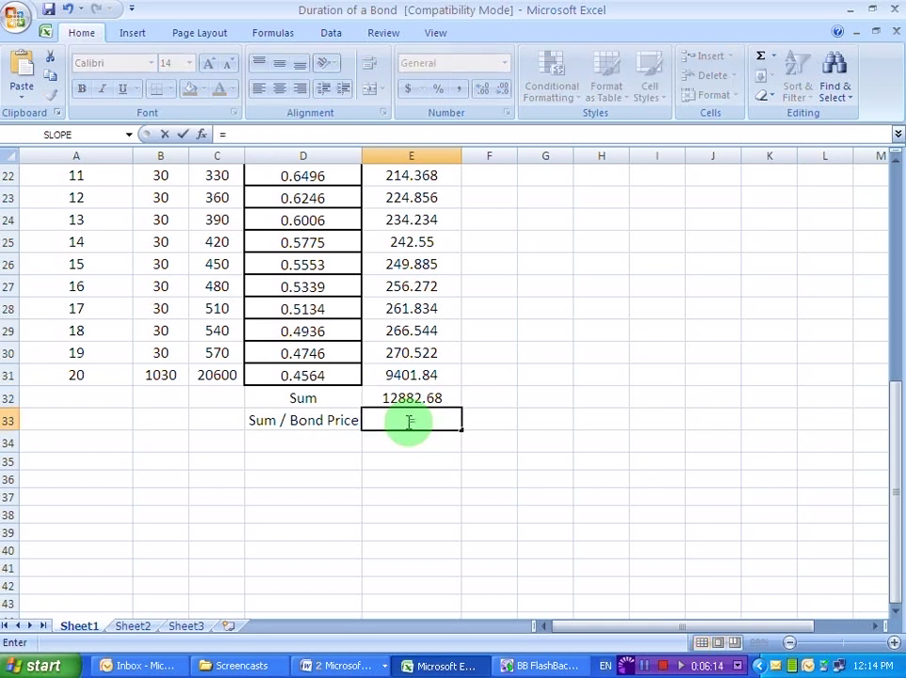
{"action": "type", "text": "("}
{"action": "left_click", "coordinate": [411, 397]}
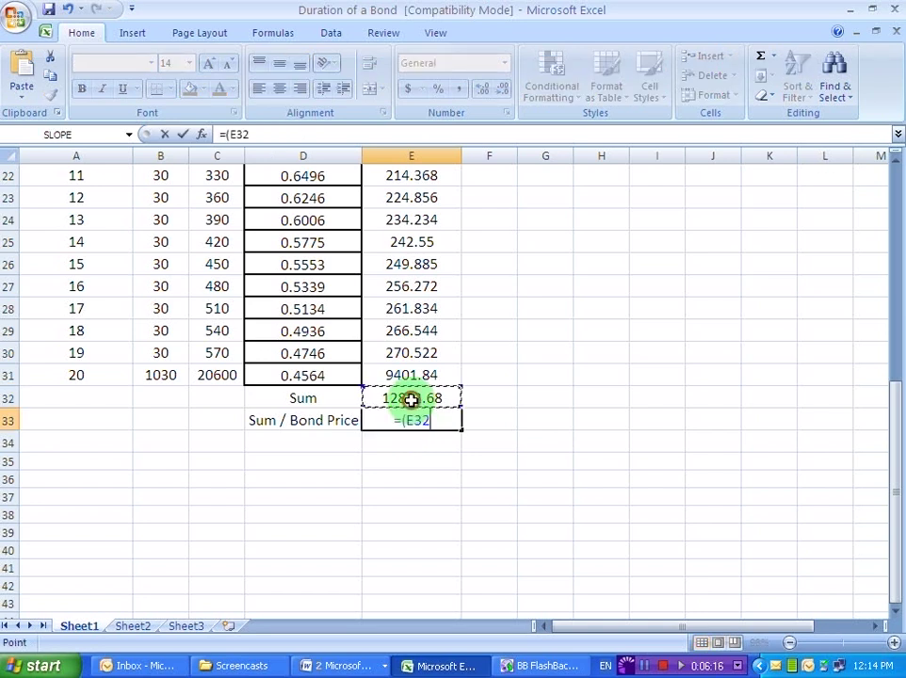
{"action": "type", "text": "/864.109)"}
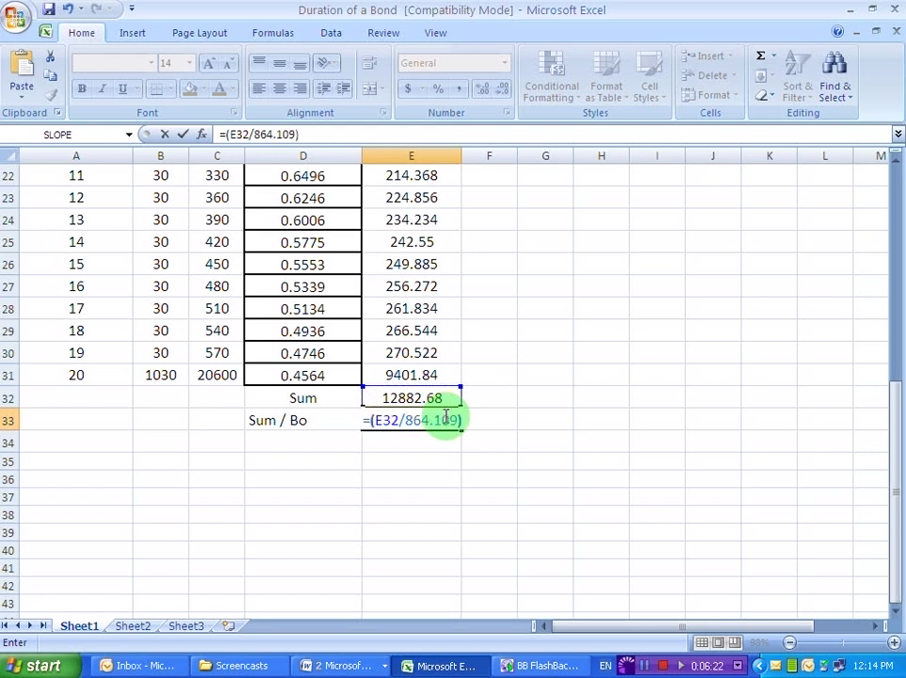
{"action": "key", "text": "Return"}
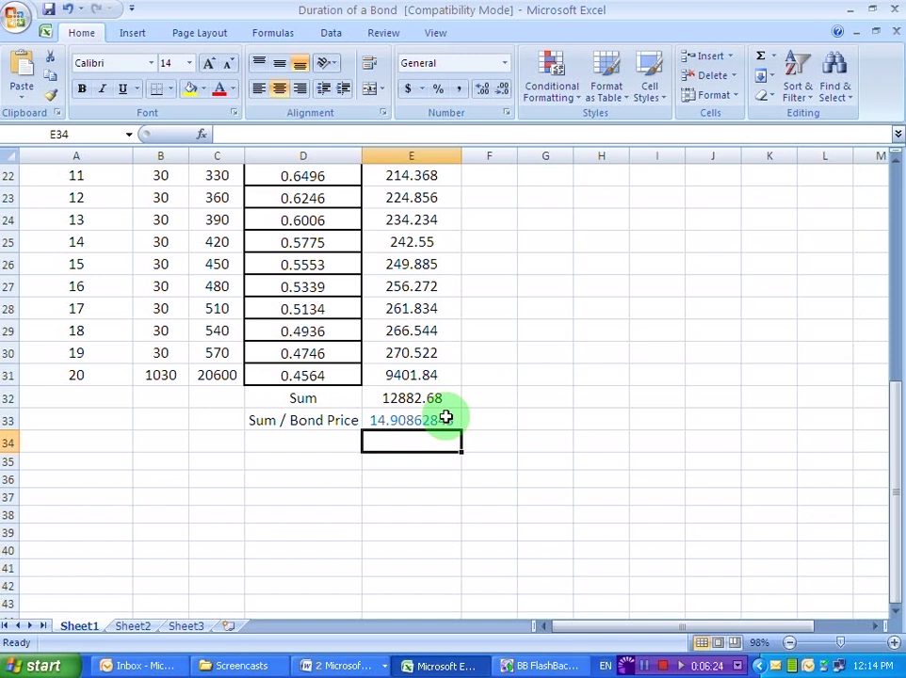
{"action": "left_click", "coordinate": [385, 423]}
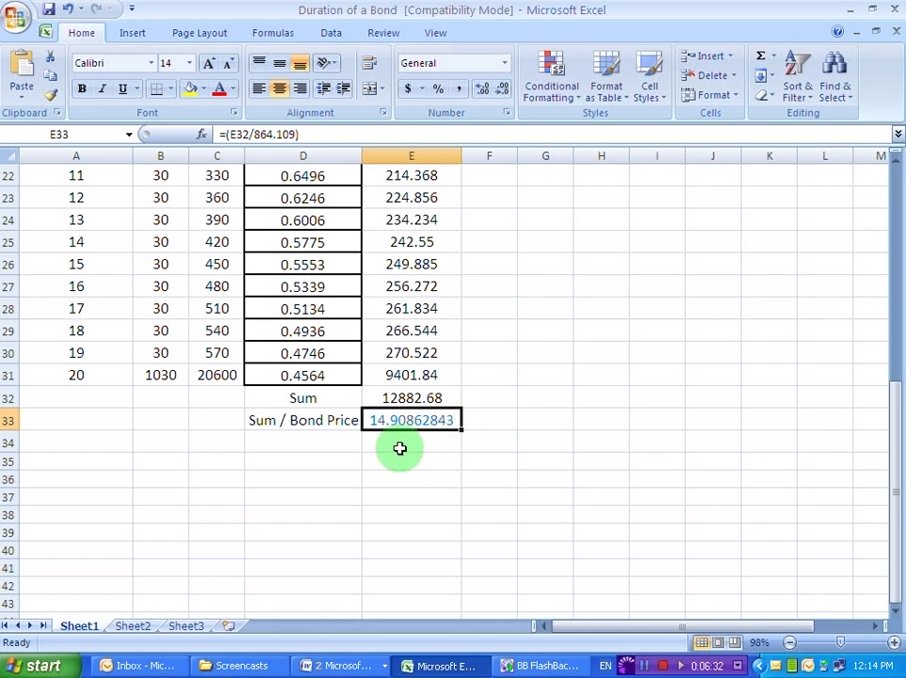
{"action": "left_click", "coordinate": [489, 421]}
Step: Type the label 'years' in F33 beside the 14.90862843 duration
{"action": "type", "text": "y"}
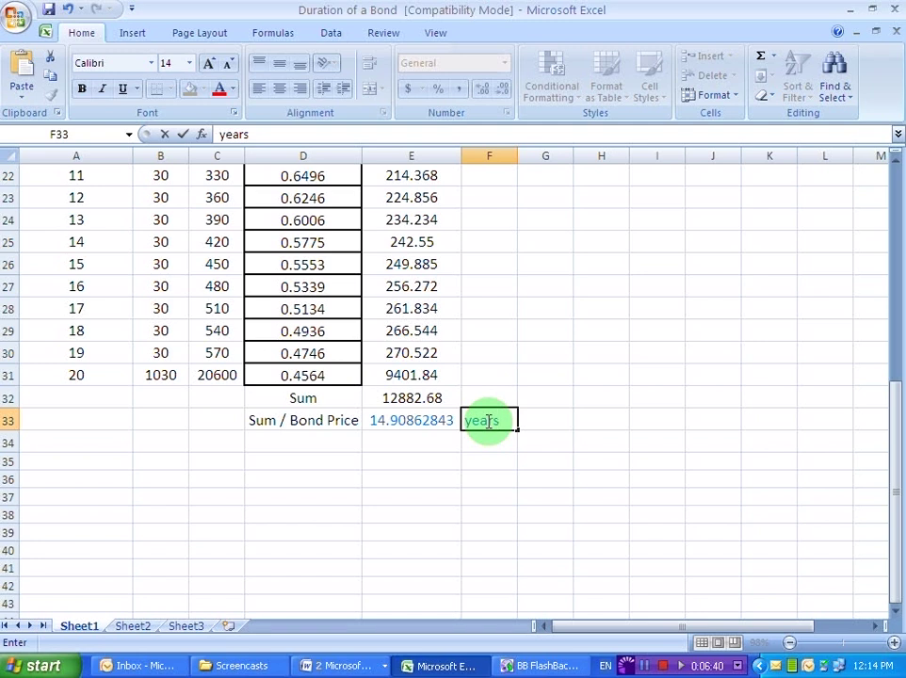
{"action": "type", "text": "ears"}
{"action": "left_click", "coordinate": [429, 448]}
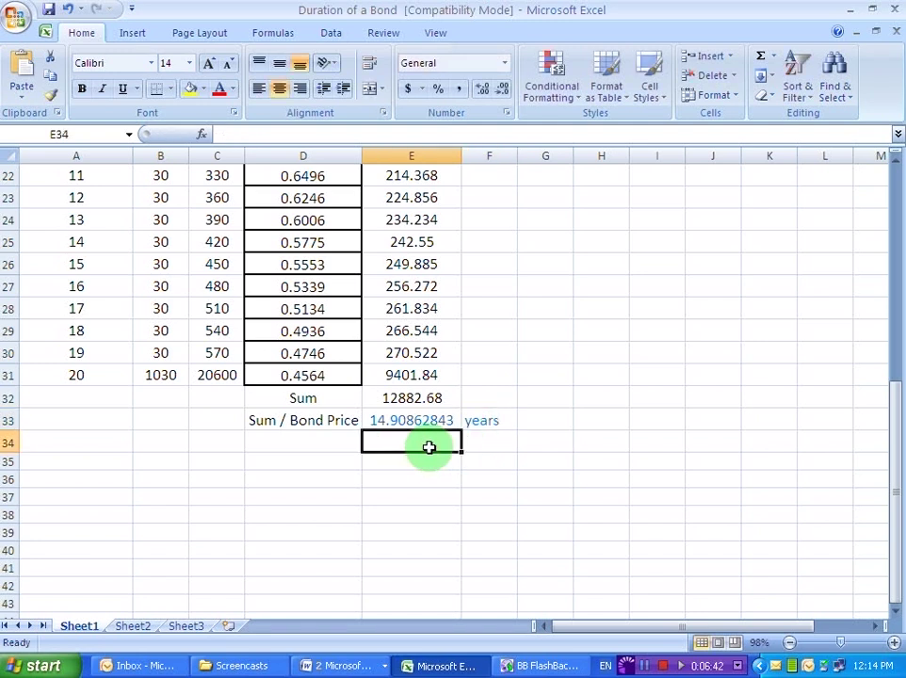